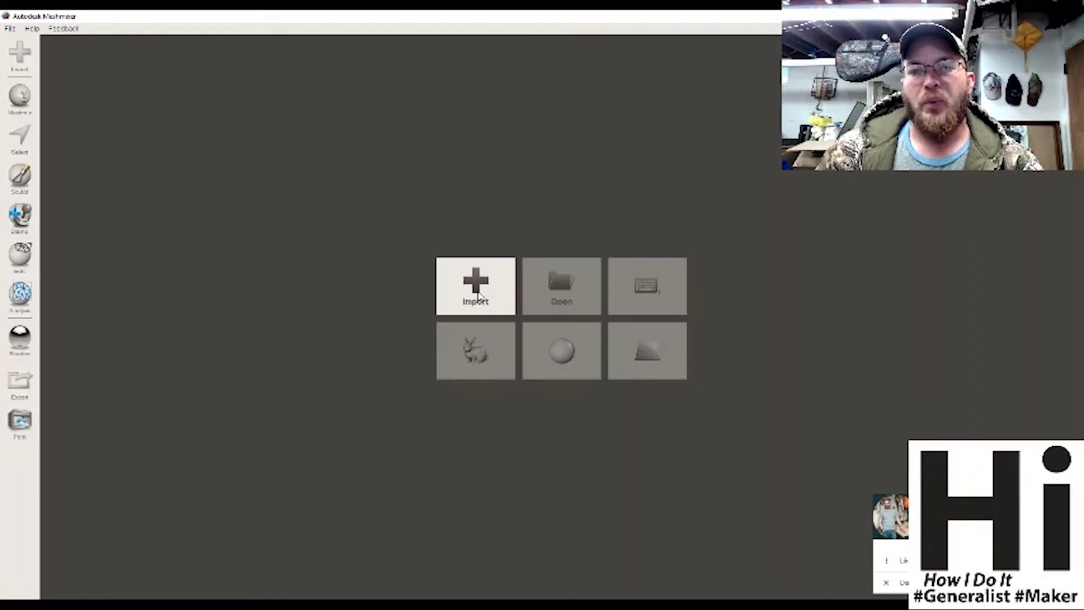
Import the Lid1.stl mesh from the Downloads folder.
left_click(478, 295)
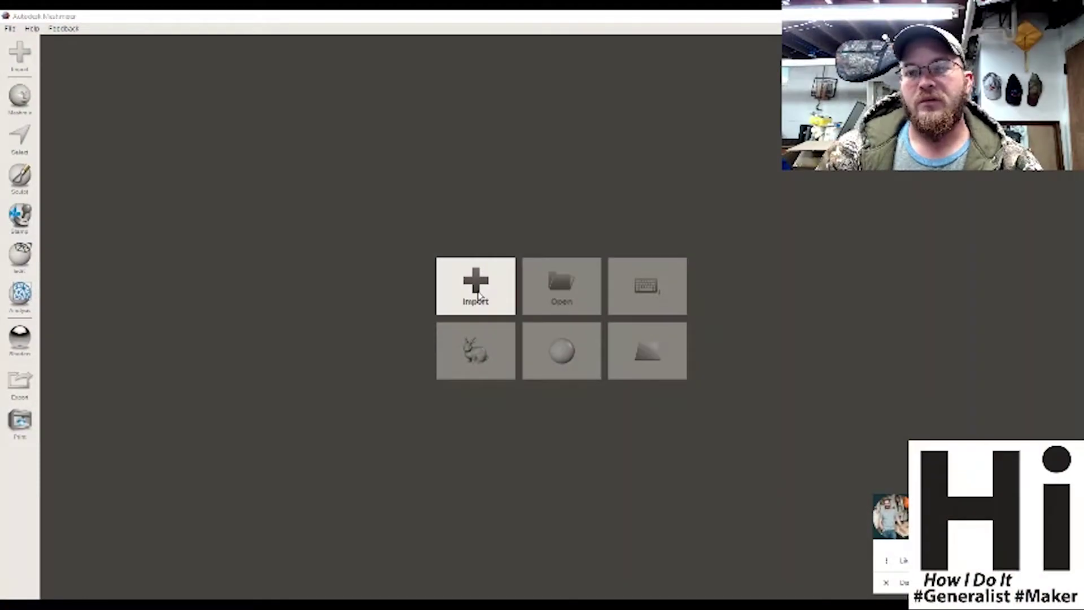
type("lid")
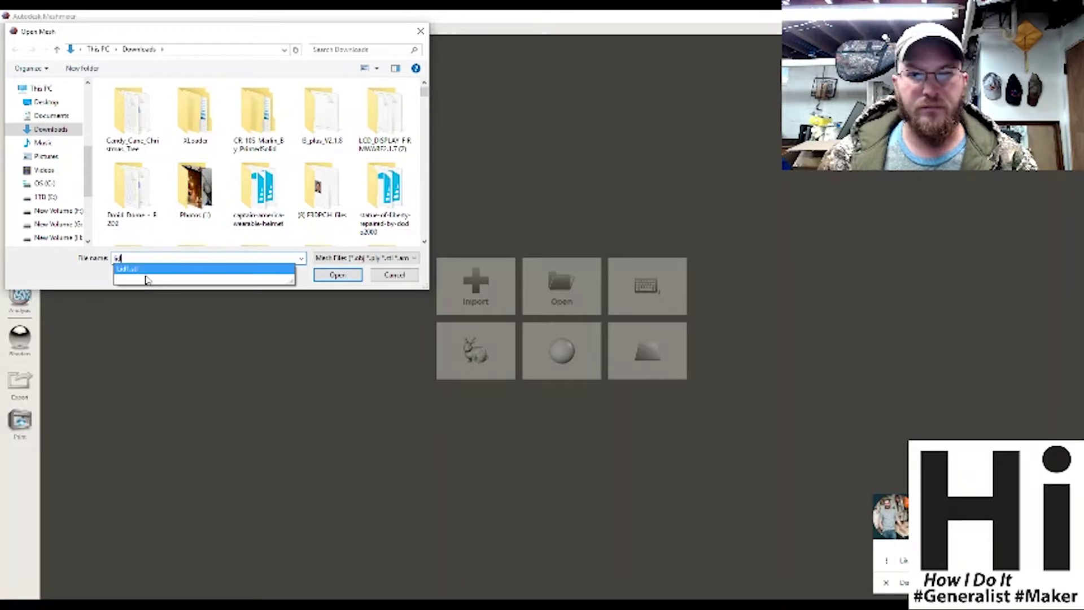
left_click(338, 276)
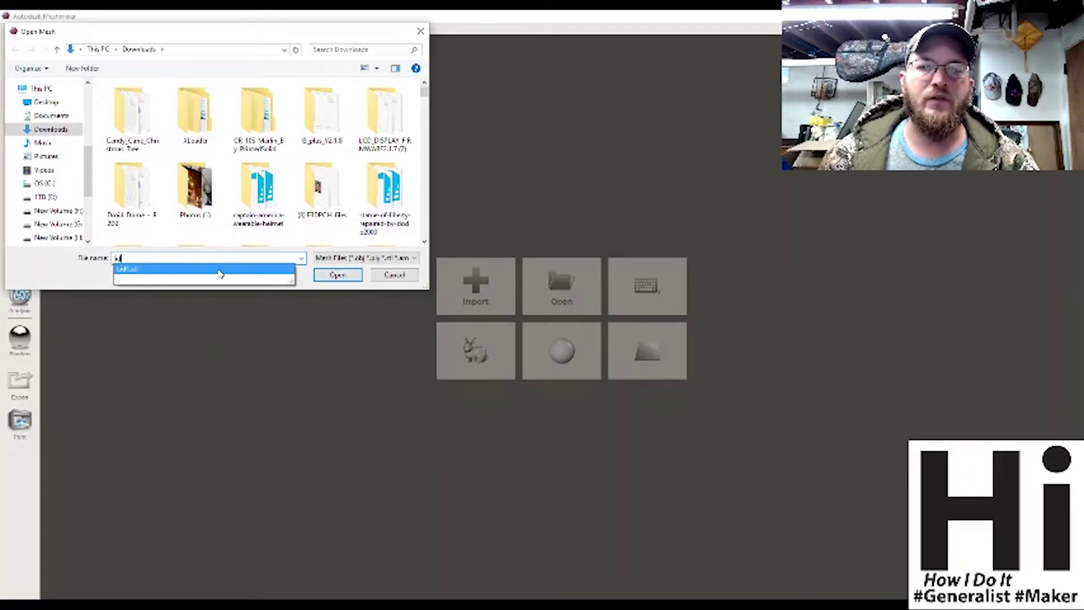
left_click(220, 270)
left_click(339, 276)
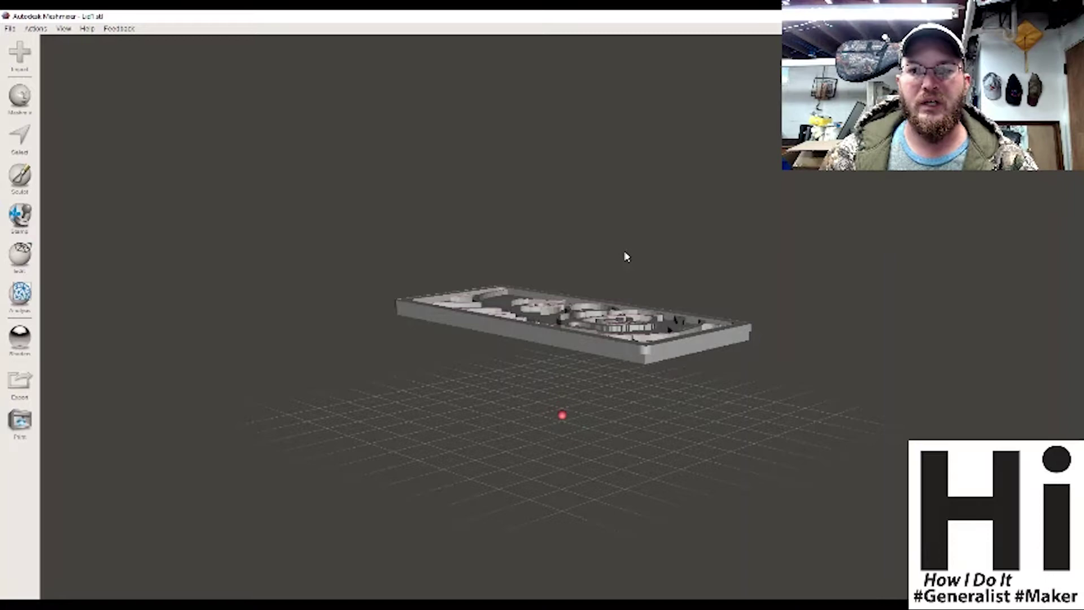
Examine the carved clown face on the lid from above and close up around the nose.
right_click_drag(660, 244, 576, 324)
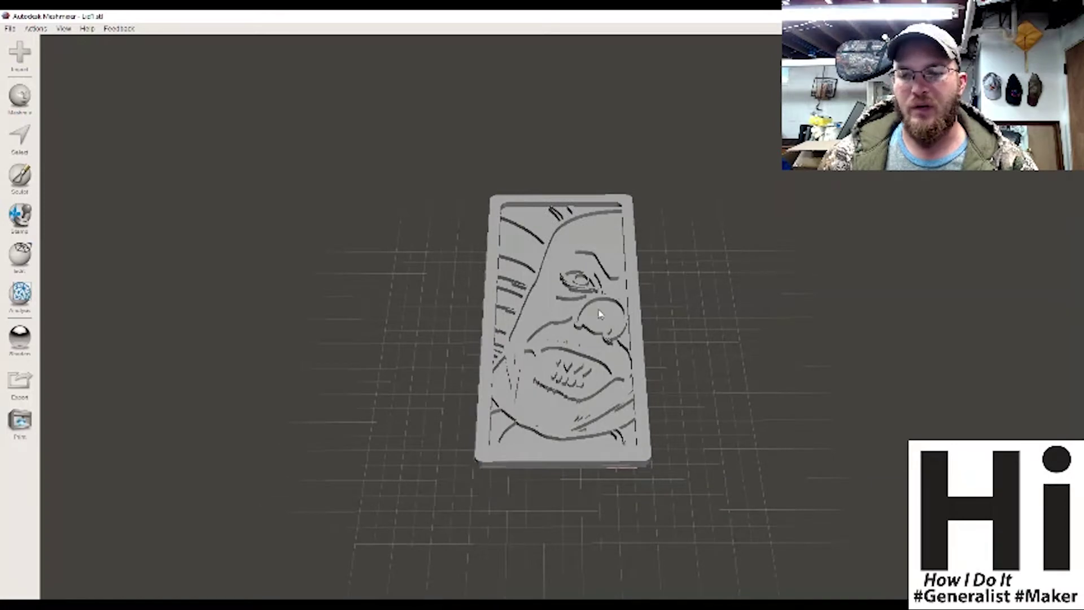
scroll(611, 306, "down", 1)
scroll(611, 307, "up", 2)
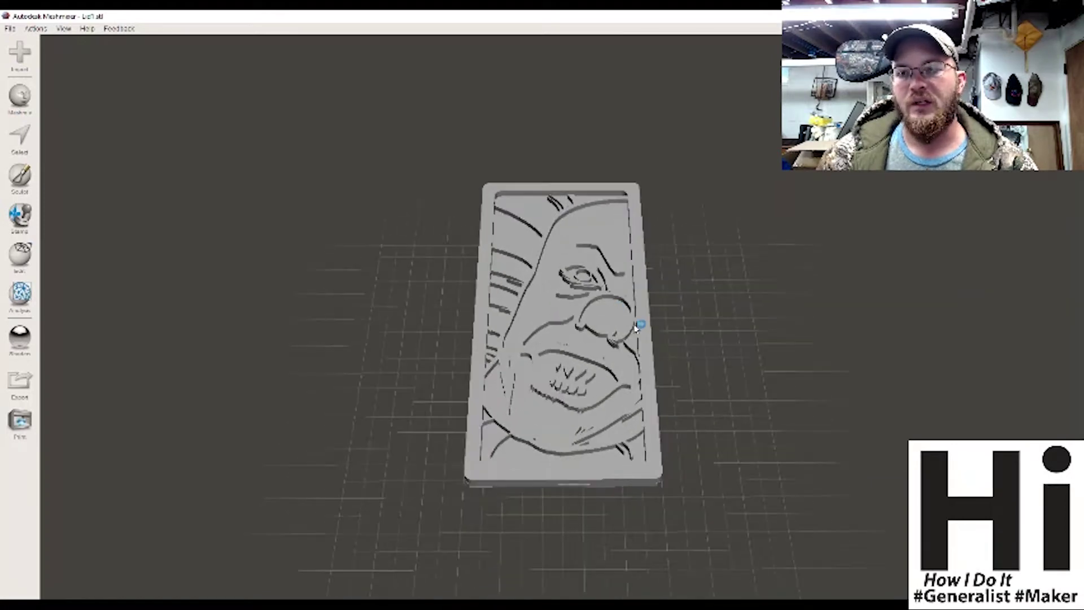
scroll(617, 330, "up", 4)
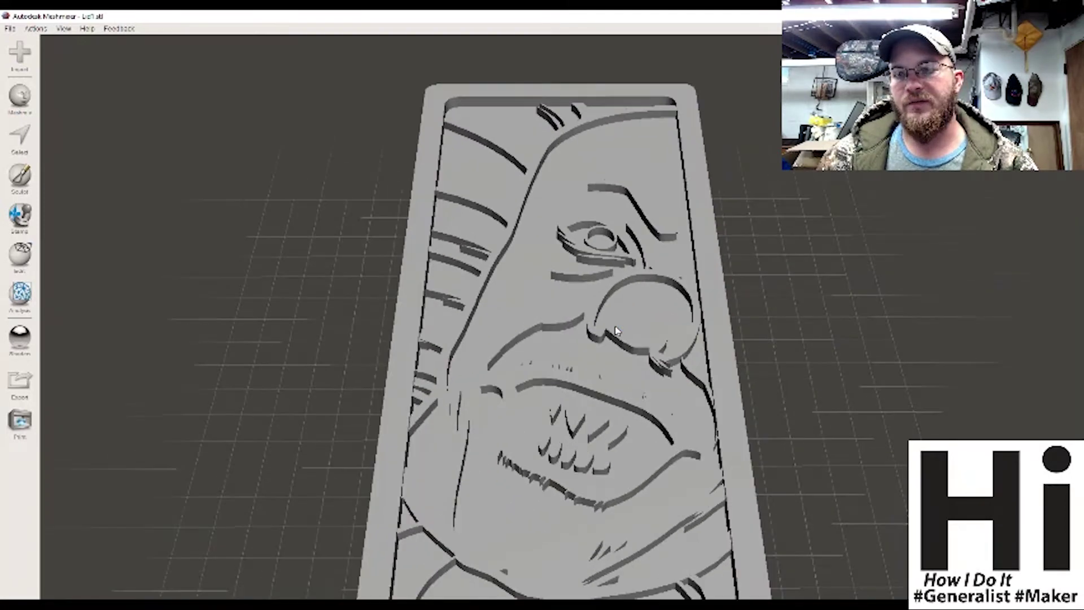
right_click_drag(745, 323, 790, 335)
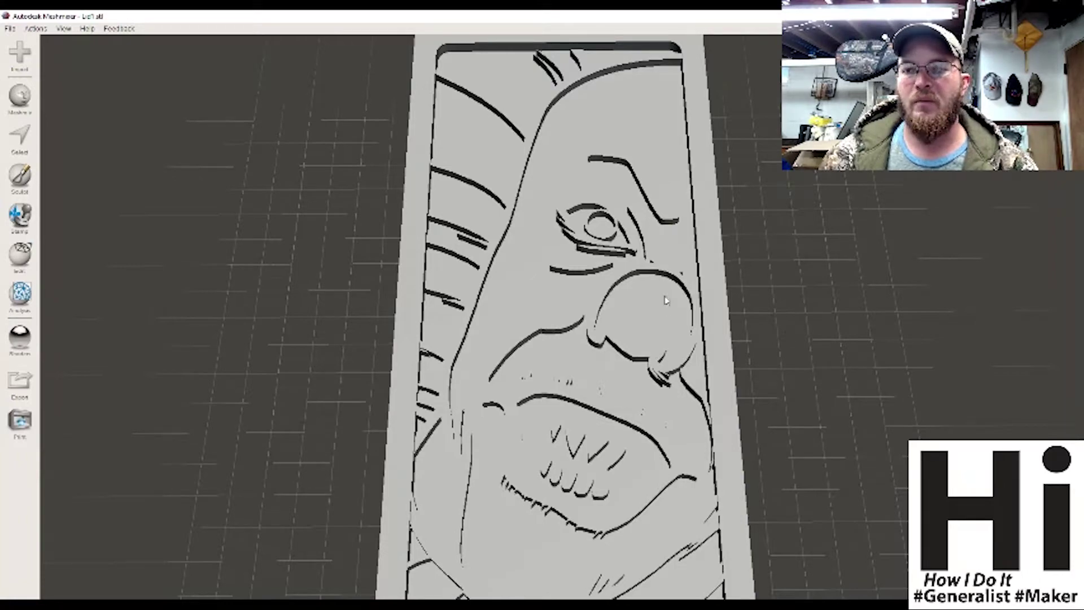
scroll(680, 307, "up", 5)
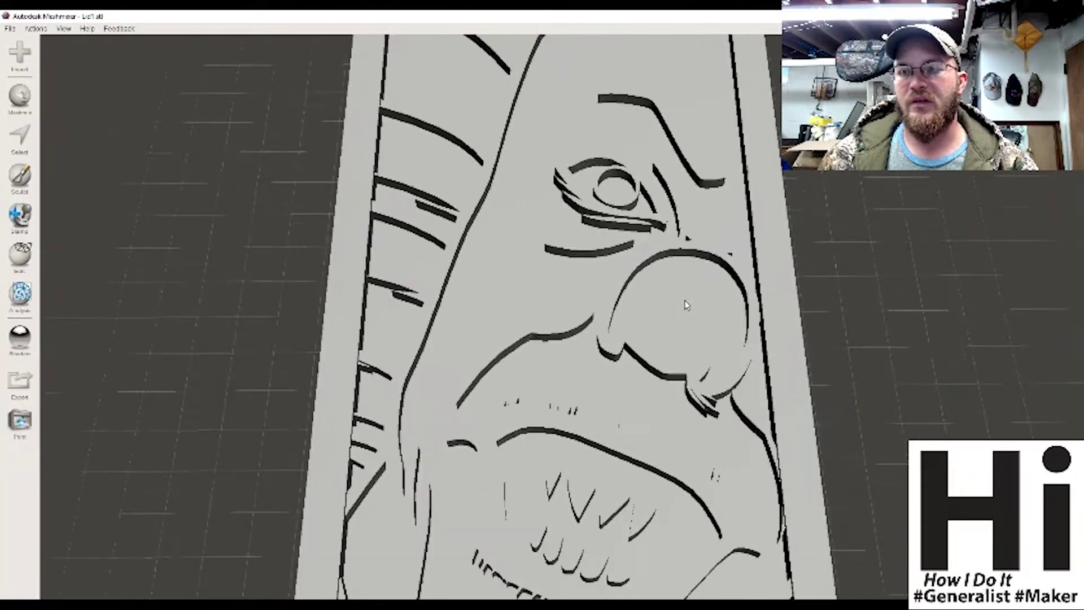
right_click_drag(885, 329, 888, 291)
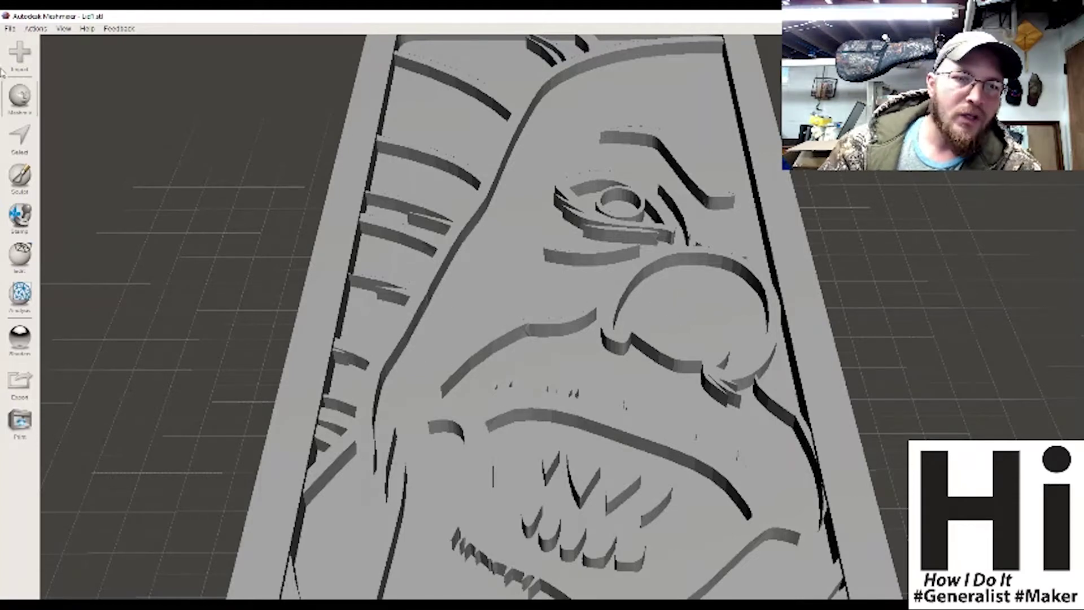
Start a face selection with the Unwrap Brush and reduce the brush size to 12.
left_click(21, 138)
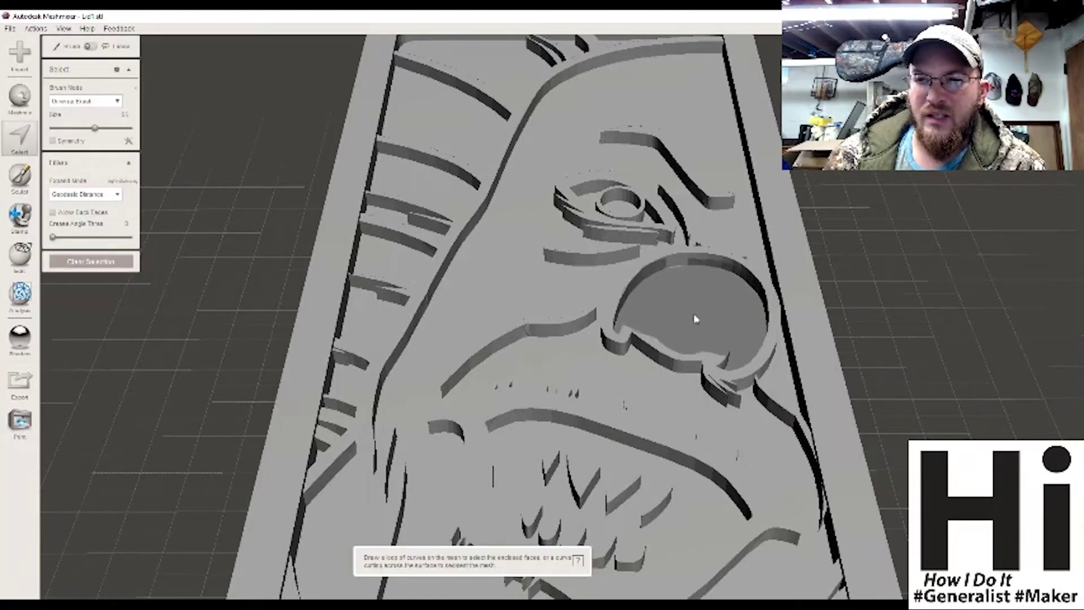
left_click_drag(94, 127, 62, 132)
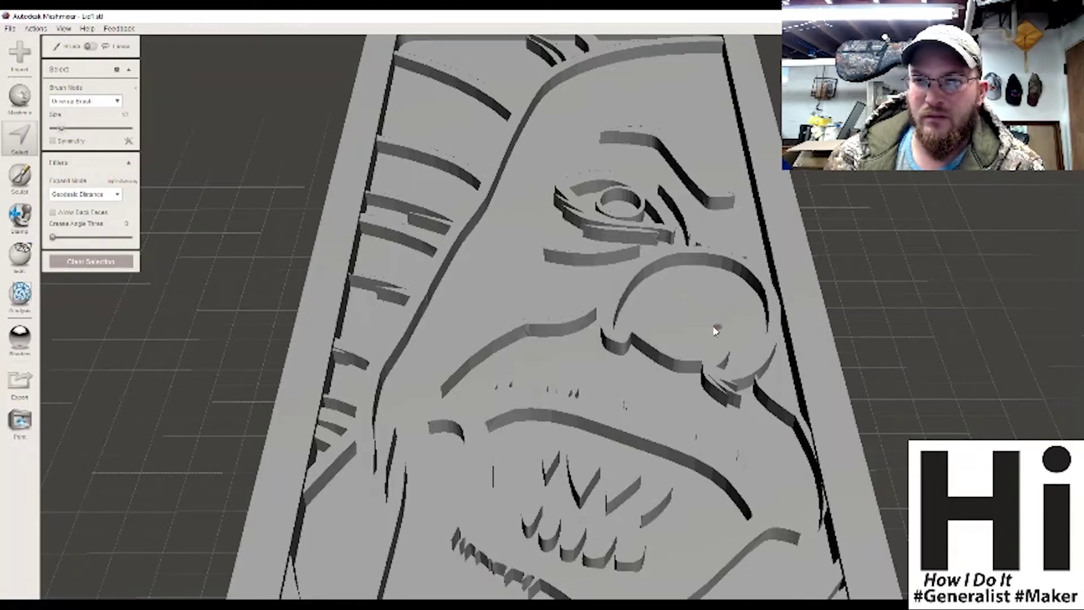
scroll(733, 294, "down", 3)
scroll(733, 319, "up", 5)
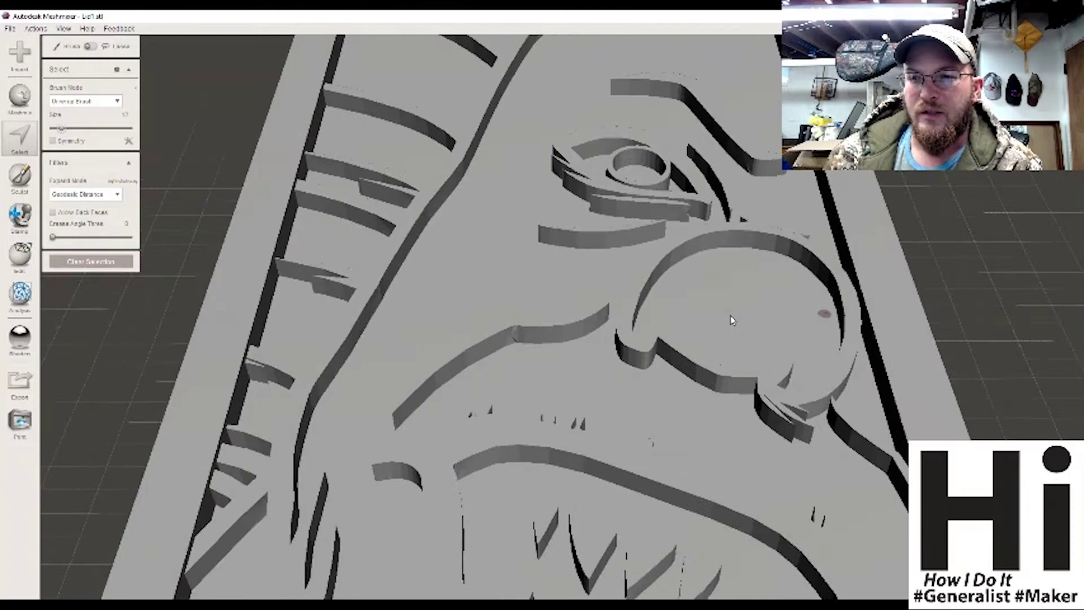
scroll(760, 324, "up", 1)
mouse_move(847, 308)
right_mouse_down()
mouse_move(814, 406)
mouse_move(767, 446)
right_mouse_up()
mouse_move(749, 357)
right_mouse_down()
mouse_move(690, 406)
mouse_move(668, 365)
mouse_move(644, 383)
right_mouse_up()
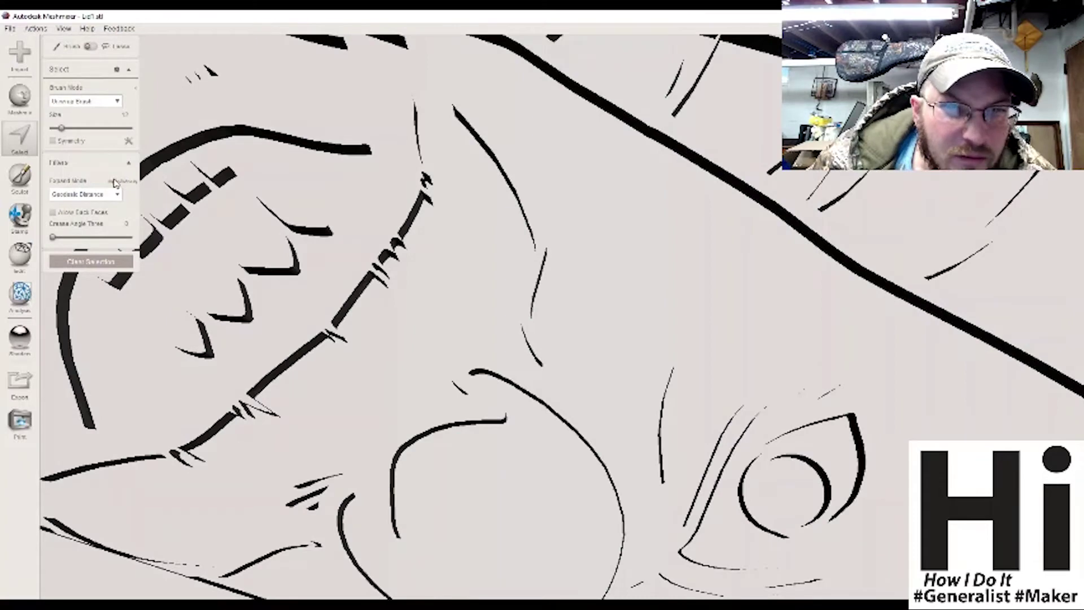
left_click(92, 103)
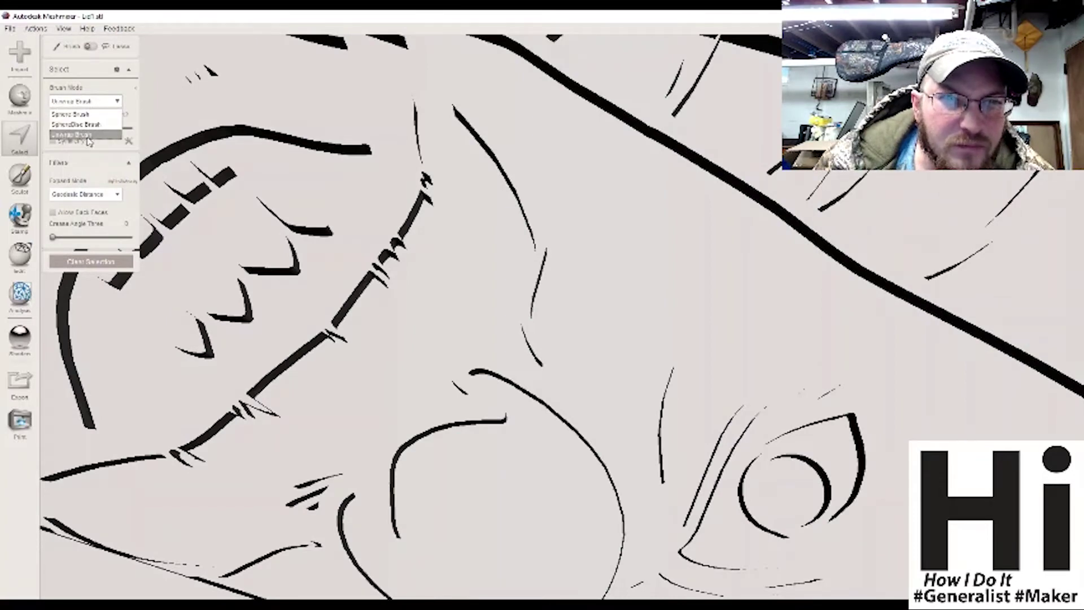
left_click(77, 156)
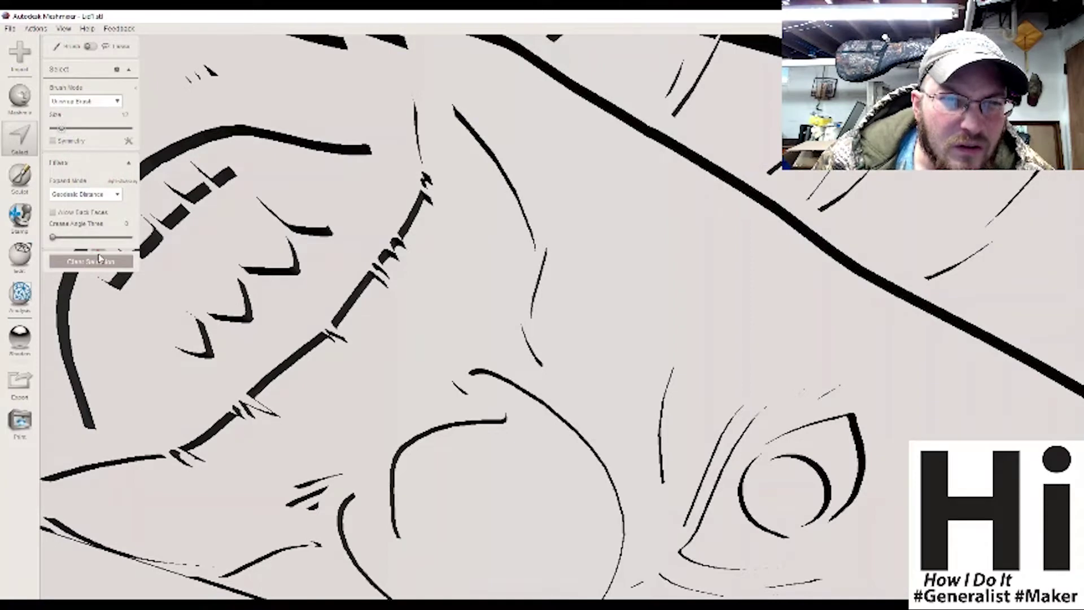
Select the flat faces inside the nose outline along its curved lower edge.
scroll(102, 238, "down", 2)
scroll(102, 237, "up", 1)
scroll(101, 235, "down", 1)
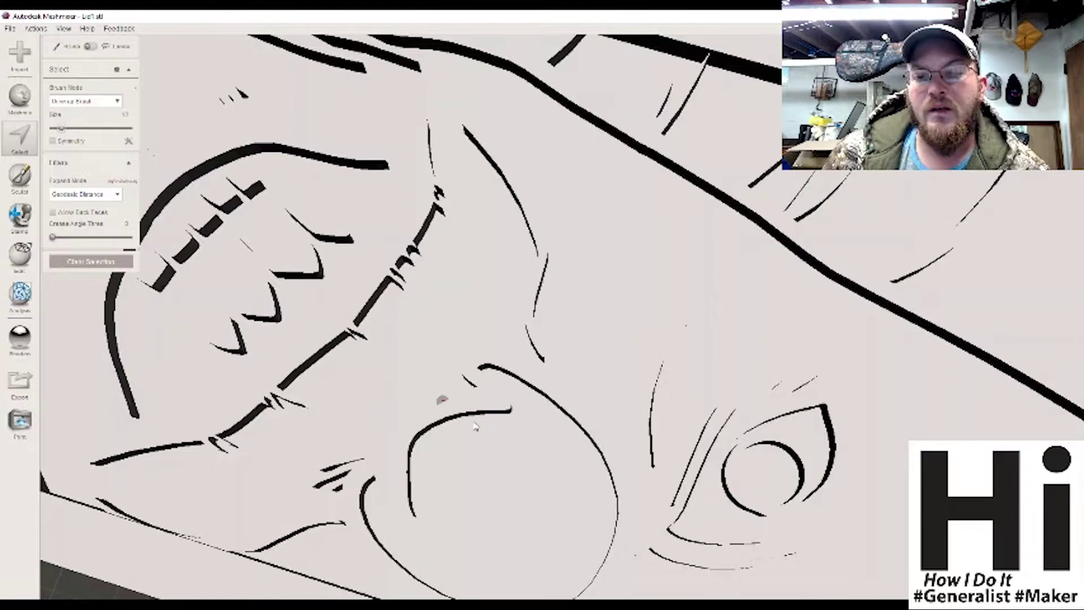
left_click(503, 437)
left_click(481, 444)
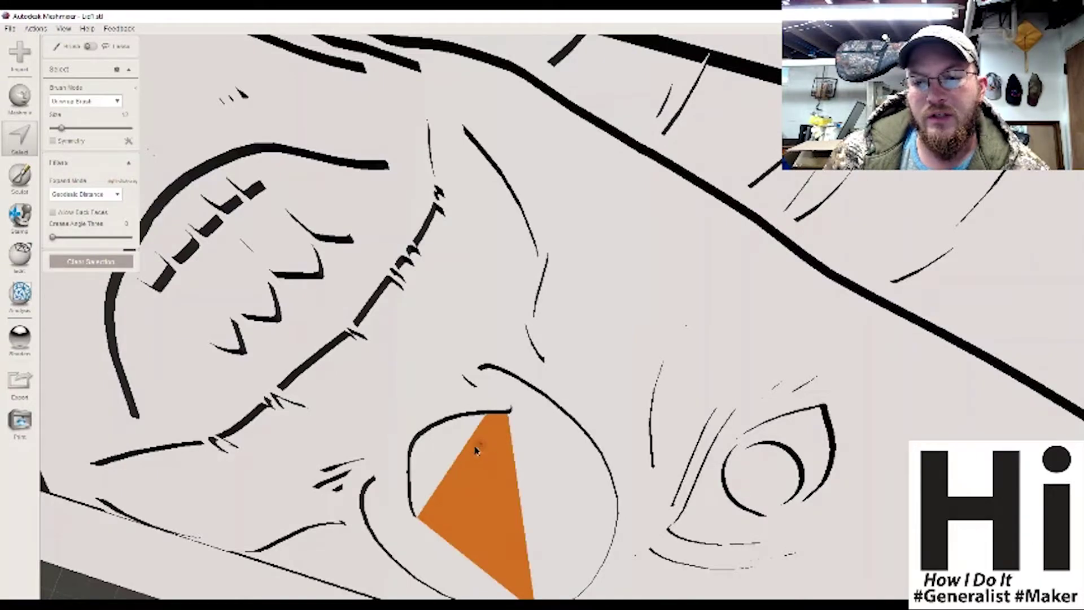
left_click(460, 451)
left_click(446, 453)
left_click(432, 455)
left_click_drag(433, 458, 420, 450)
scroll(422, 451, "down", 2)
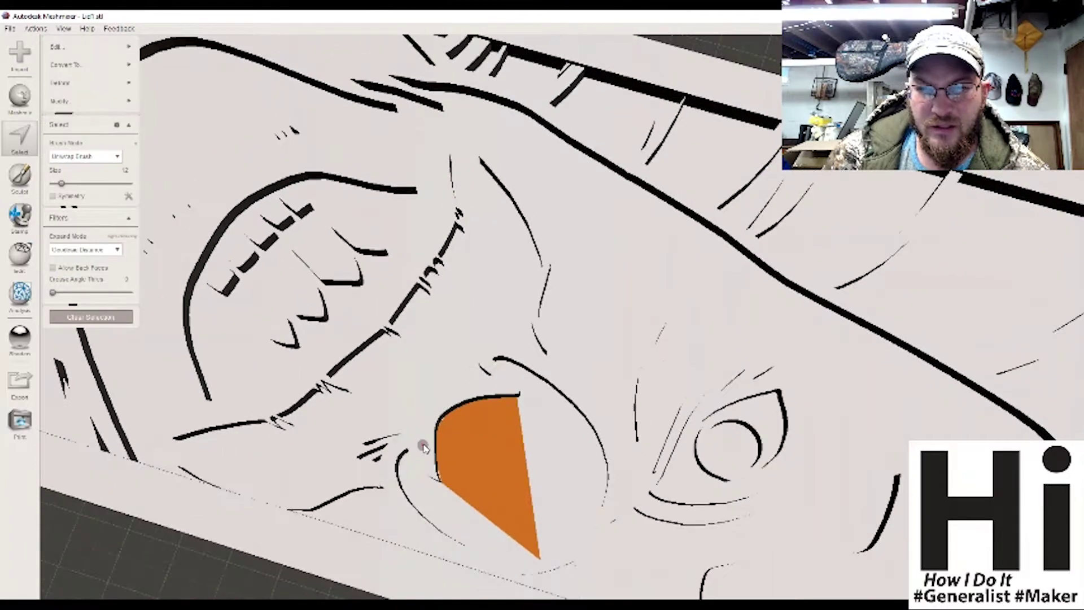
Add the missed slivers along the nose's curved edge to the selection and deselect the wall faces picked with them.
scroll(425, 446, "up", 8)
mouse_move(410, 522)
right_mouse_down()
mouse_move(462, 438)
mouse_move(334, 467)
right_mouse_up()
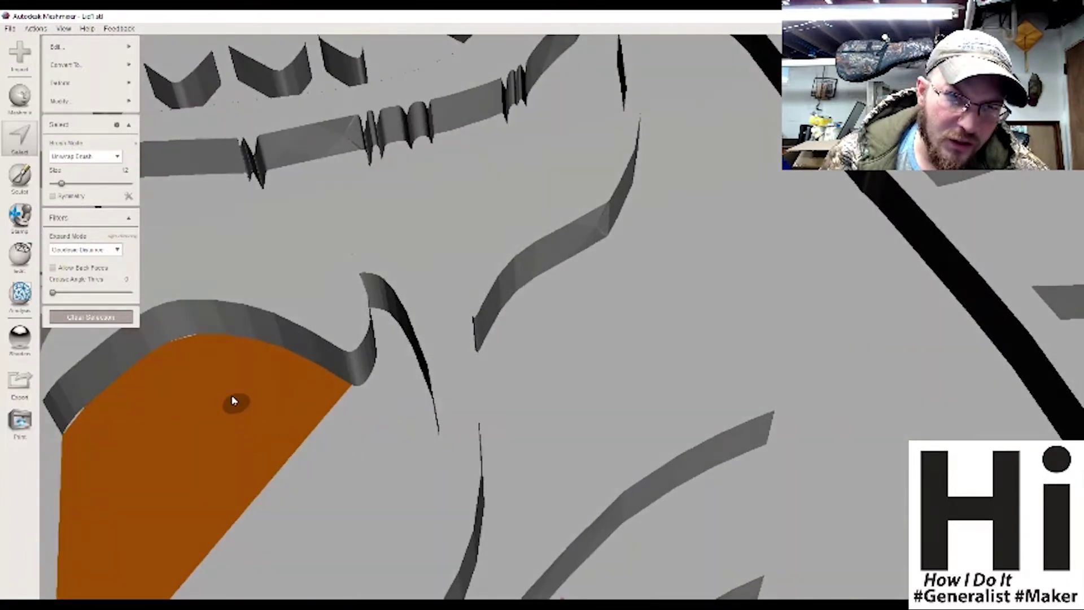
left_click(184, 338)
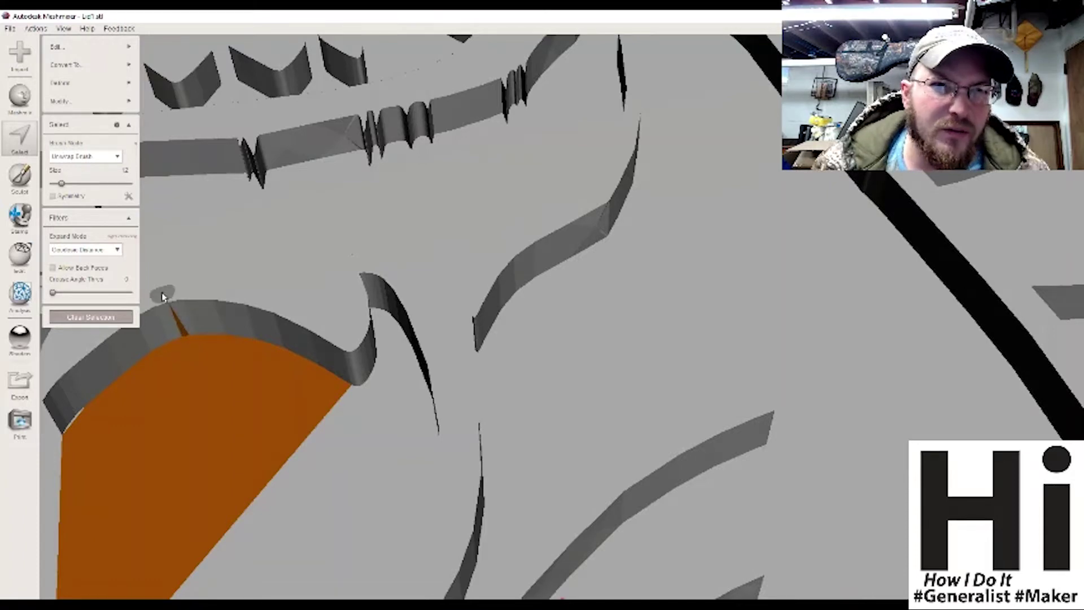
left_click(181, 326, "ctrl")
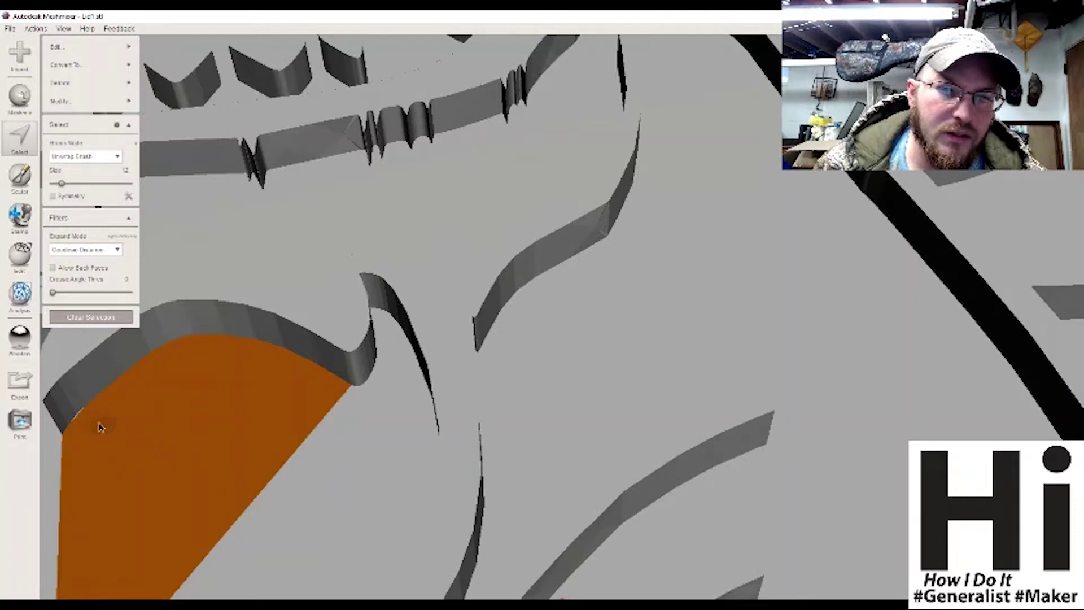
left_click(79, 416)
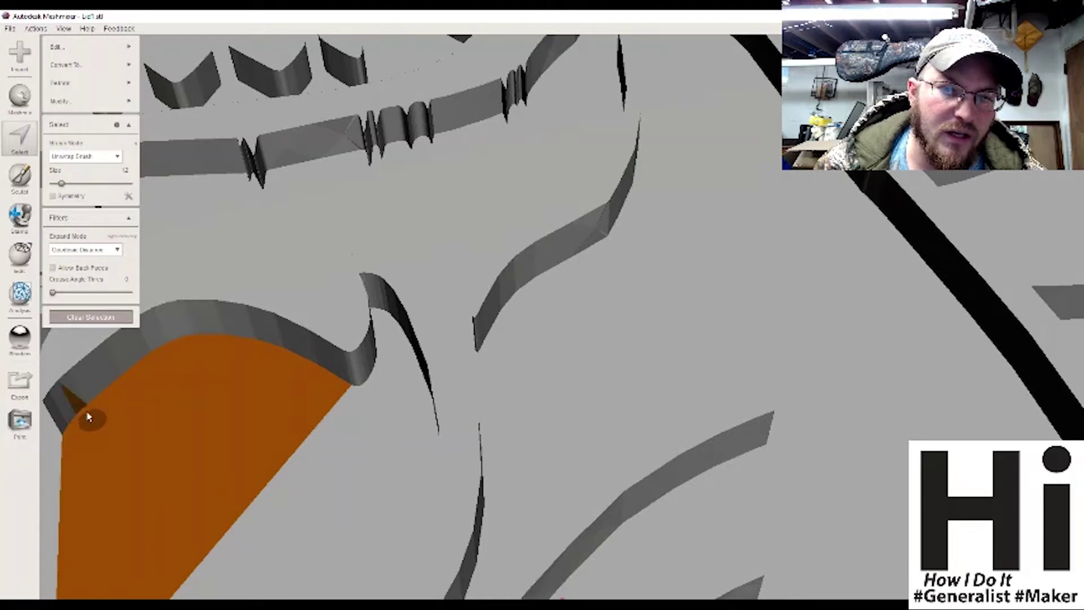
left_click(73, 399, "ctrl")
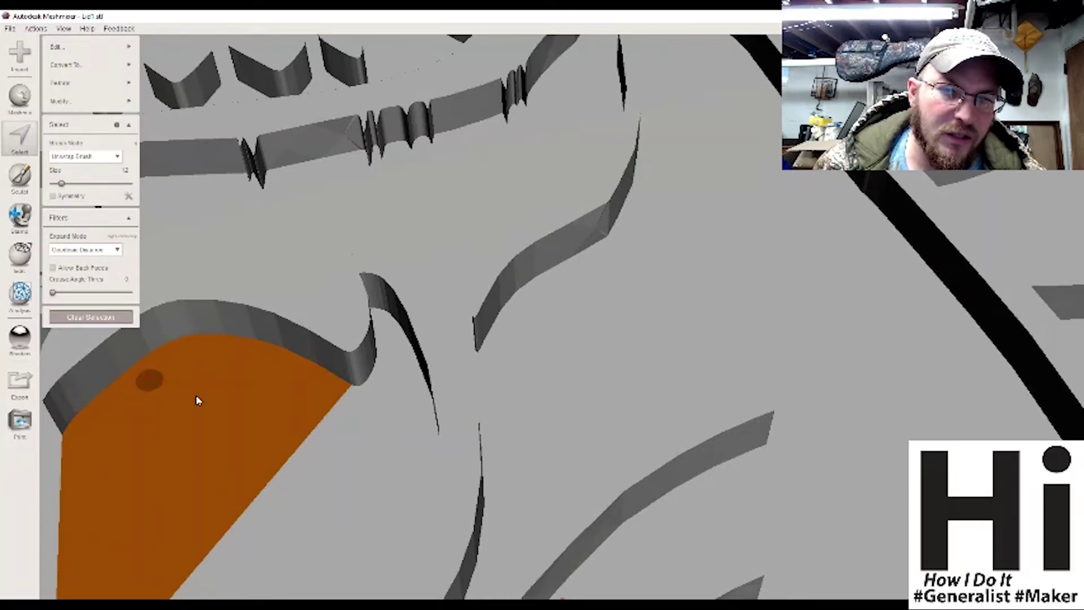
Extend the selection across the nose's flat area and into the narrow pointed corner beside the nostril.
mouse_move(341, 400)
left_mouse_down()
mouse_move(383, 388)
mouse_move(364, 425)
left_mouse_up()
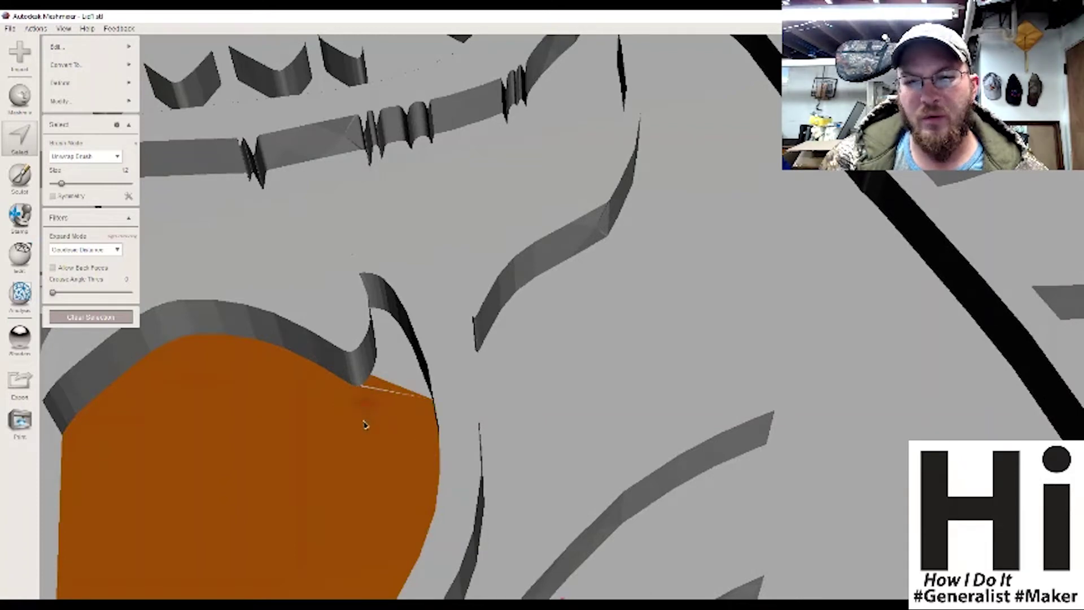
left_click(385, 379)
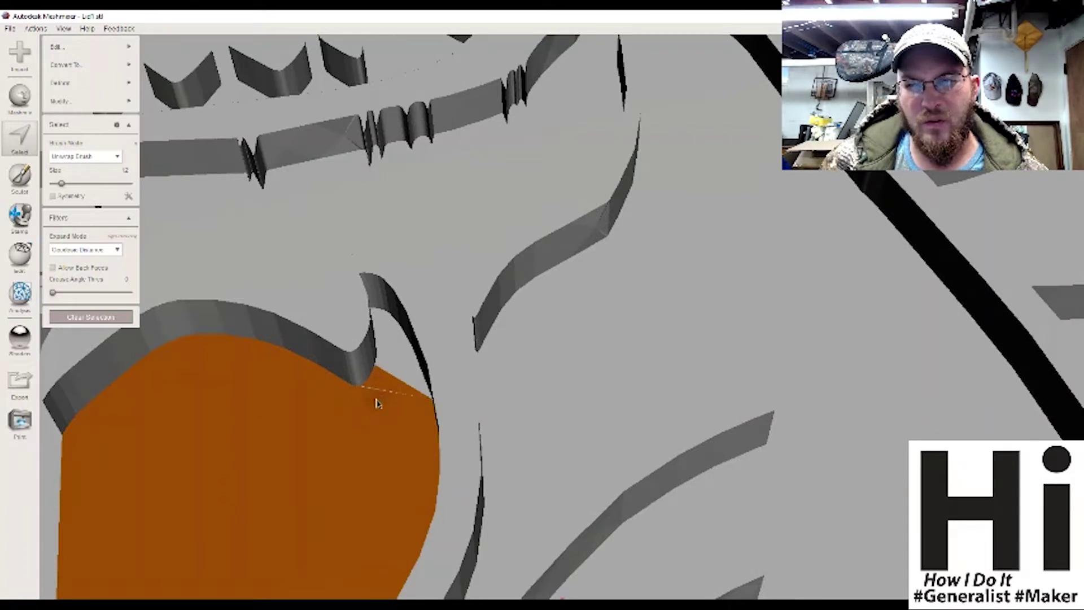
scroll(377, 399, "down", 3)
scroll(395, 384, "up", 6)
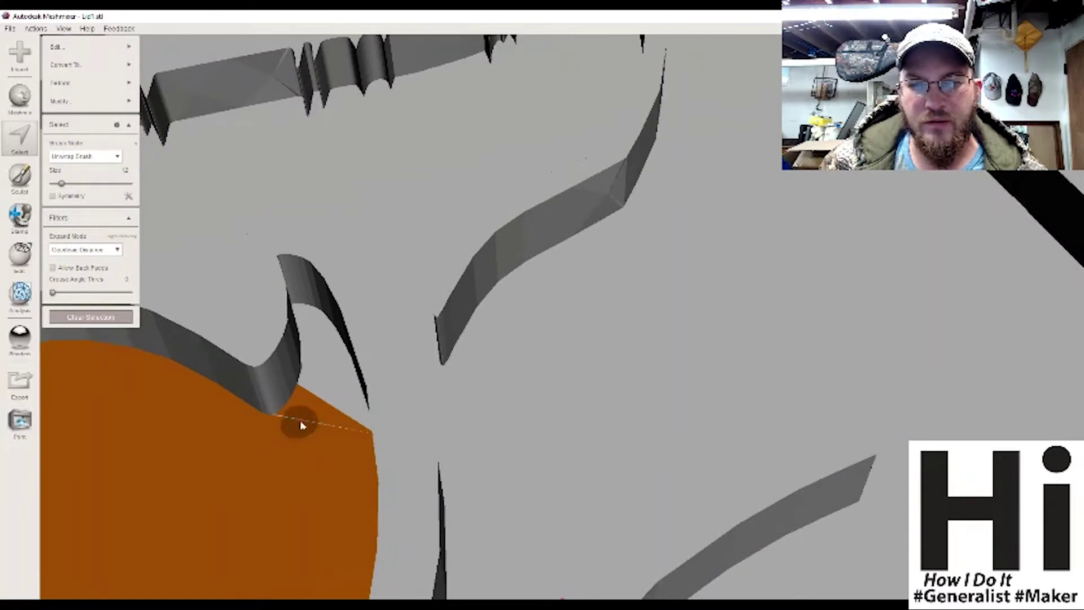
mouse_move(300, 420)
left_mouse_down()
mouse_move(332, 392)
mouse_move(304, 321)
left_mouse_up()
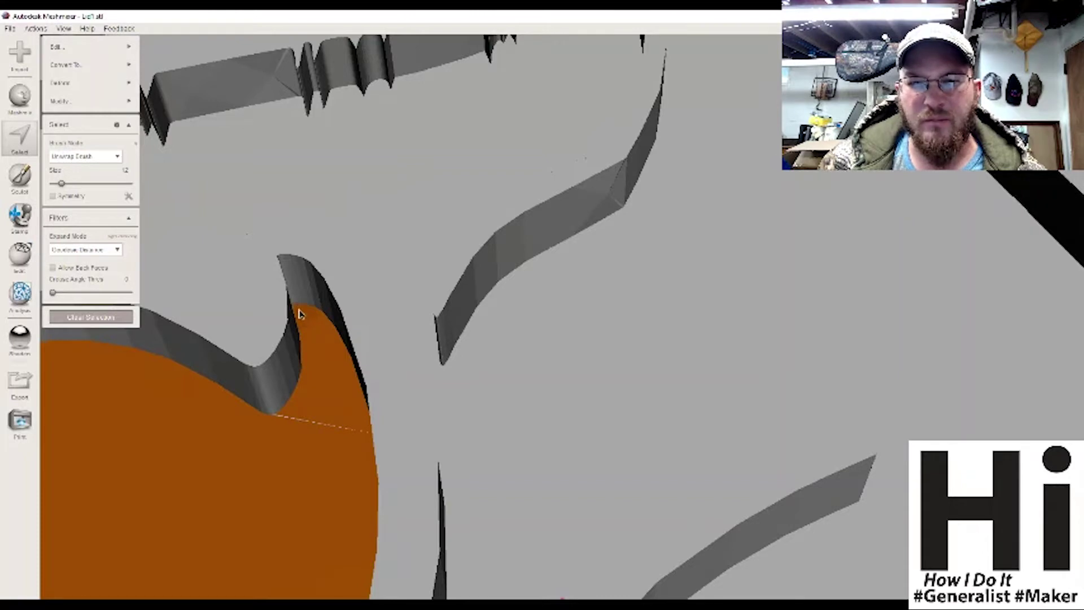
Inspect the edges of the nose selection from several sides for faces still missing.
mouse_move(306, 330)
right_mouse_down()
mouse_move(312, 346)
mouse_move(324, 125)
mouse_move(333, 136)
right_mouse_up()
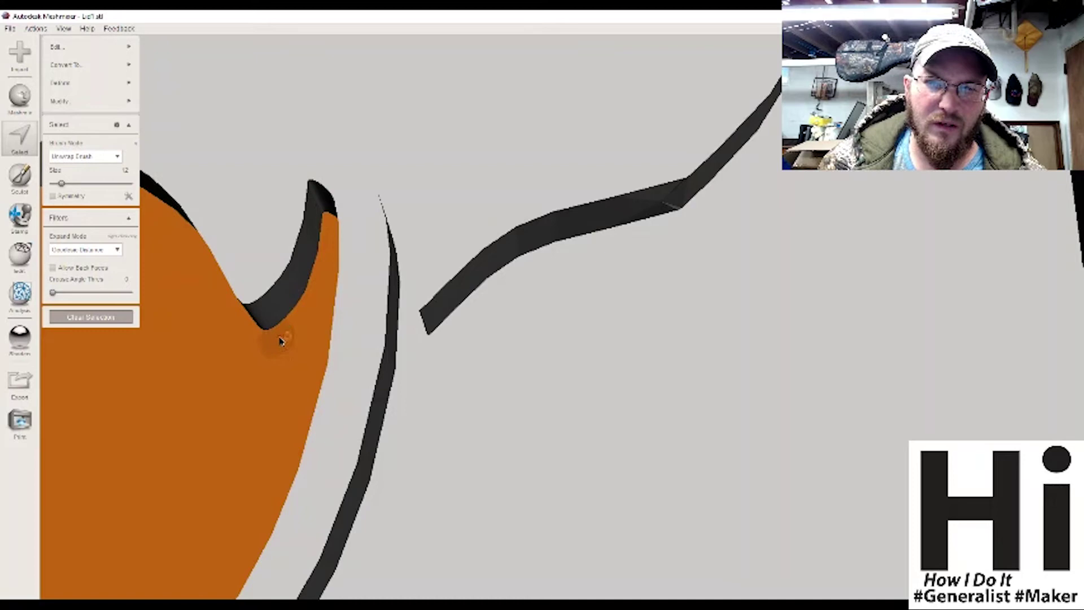
scroll(252, 405, "up", 1)
mouse_move(214, 412)
right_mouse_down()
mouse_move(426, 342)
mouse_move(415, 382)
right_mouse_up()
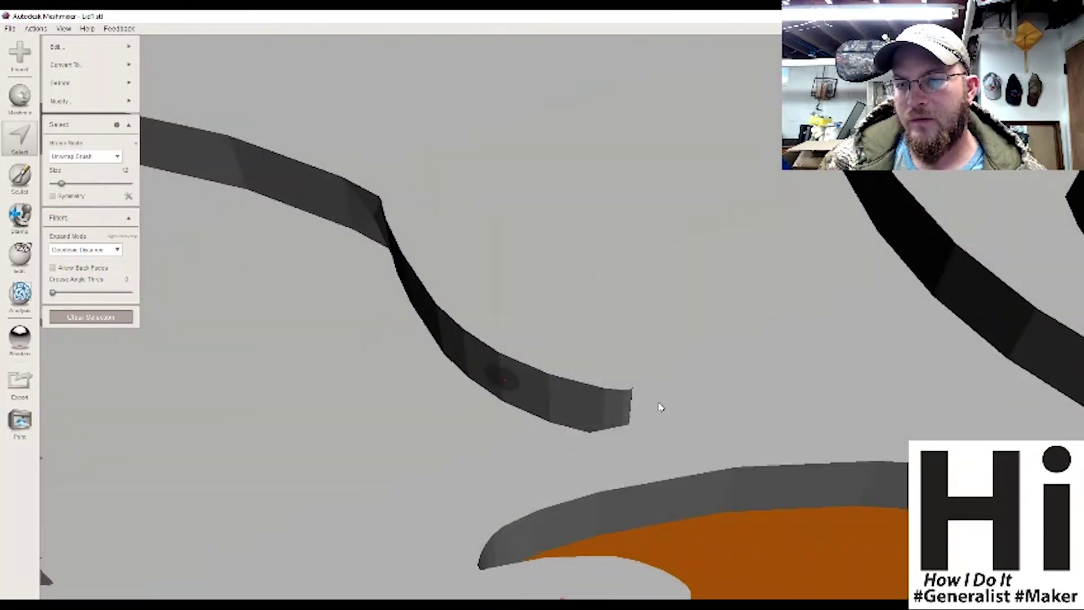
scroll(811, 499, "up", 1)
scroll(811, 499, "down", 3)
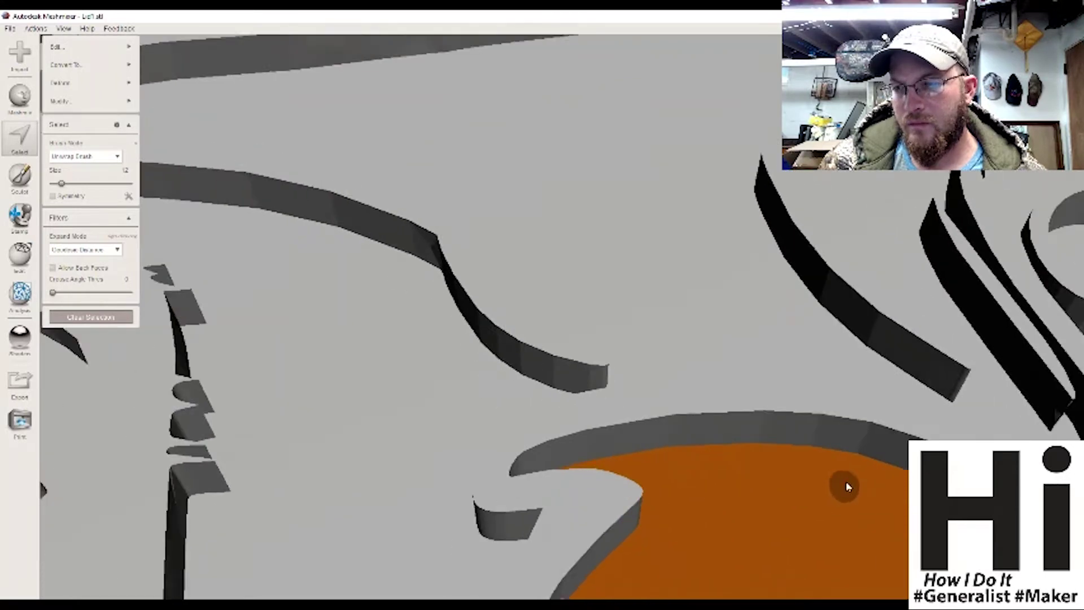
scroll(848, 487, "down", 1)
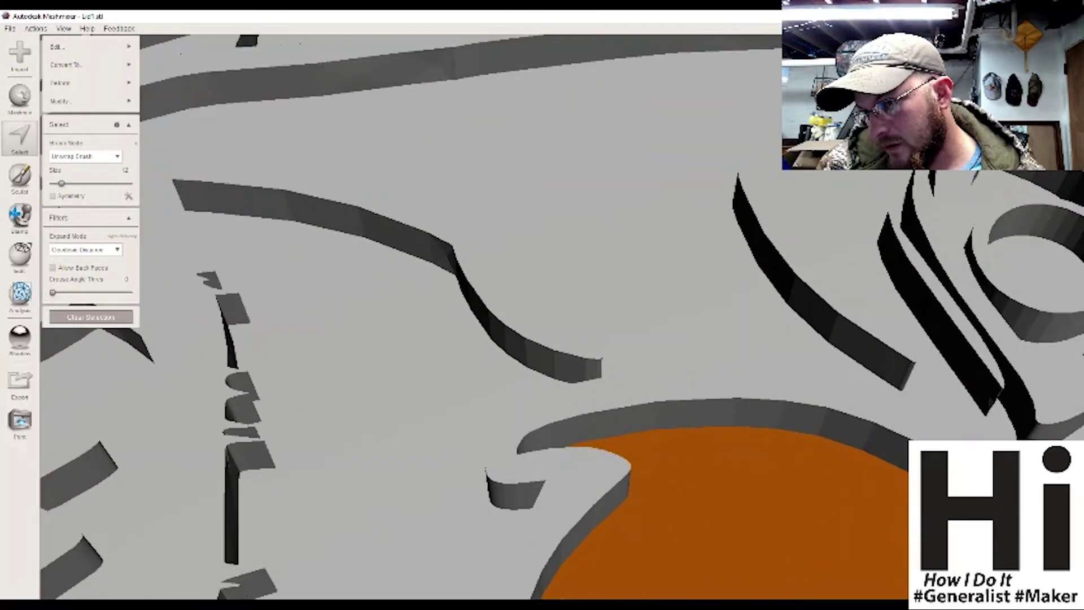
scroll(837, 507, "up", 1)
scroll(841, 504, "down", 3)
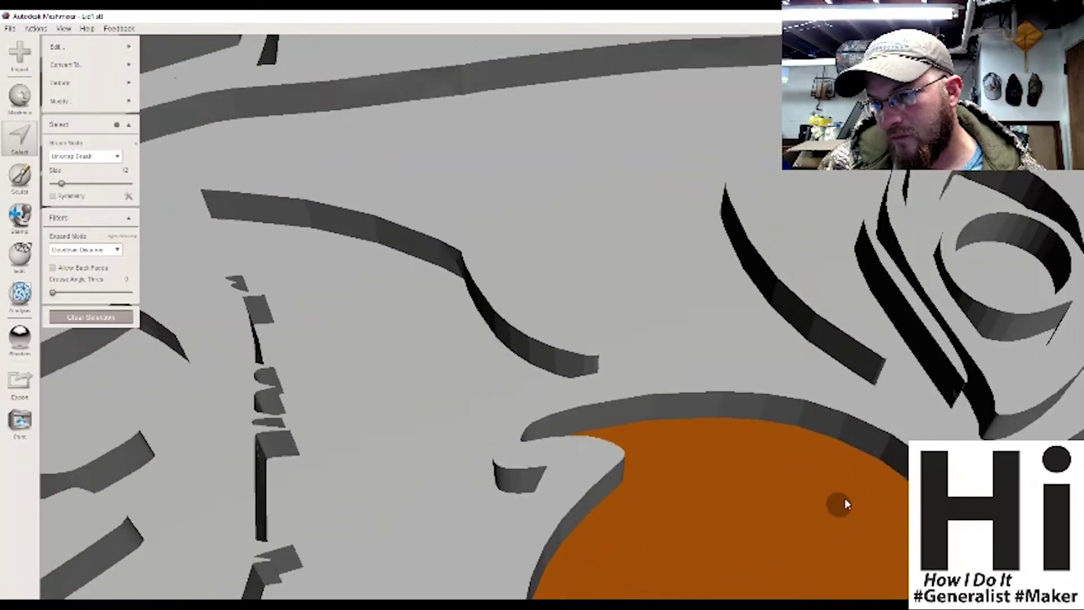
right_click_drag(886, 551, 829, 529)
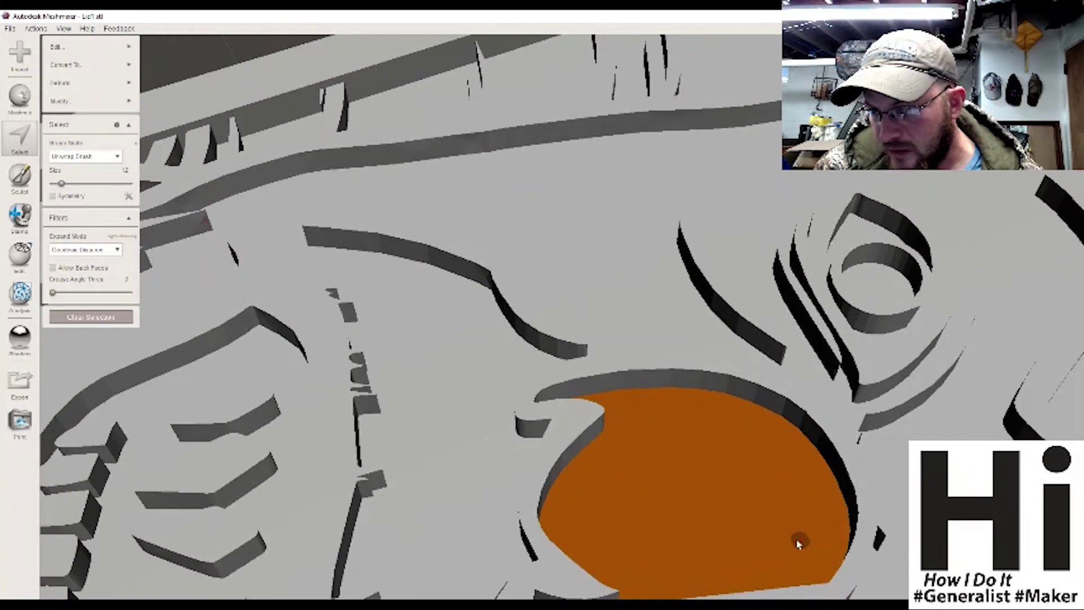
right_click_drag(778, 505, 521, 512)
right_click_drag(278, 173, 198, 133)
scroll(487, 111, "down", 2)
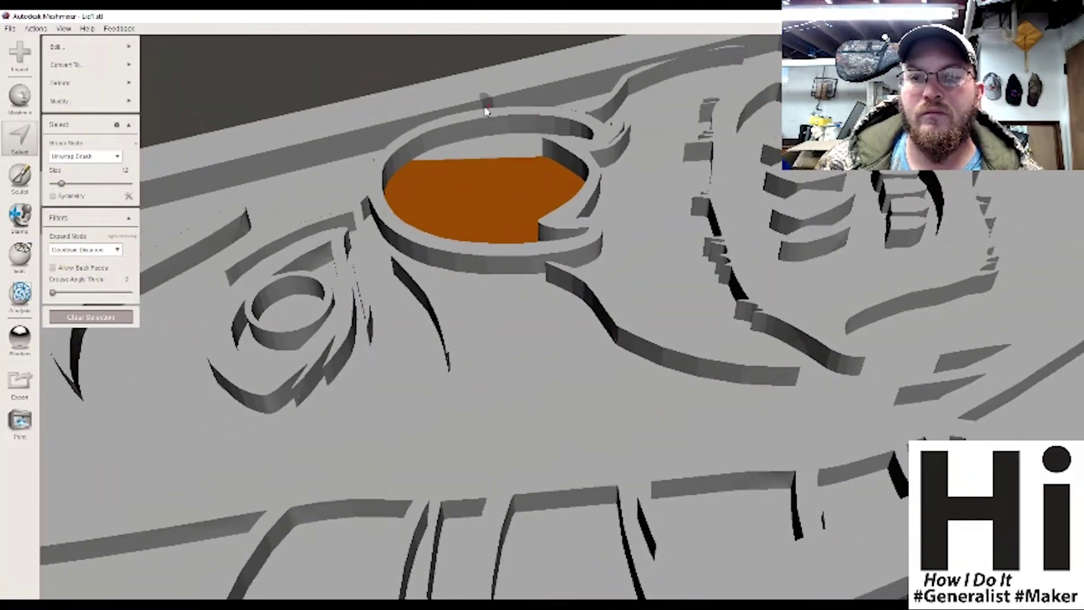
Add the unselected flat faces along the nose's upper edge to the selection.
scroll(459, 117, "up", 5)
right_click_drag(470, 109, 444, 94)
left_click(494, 81)
left_click_drag(494, 80, 606, 87)
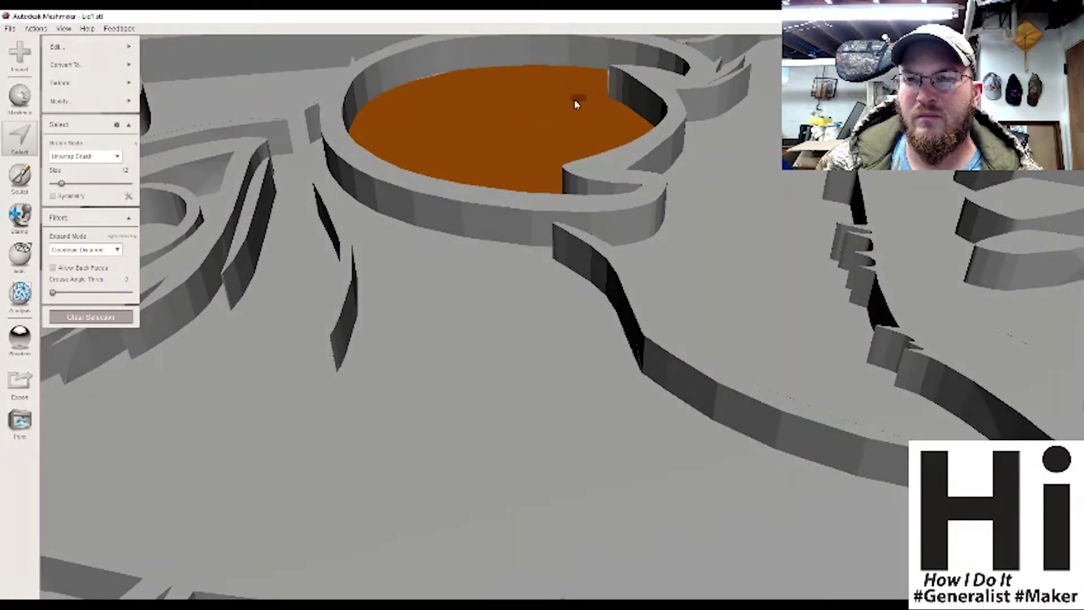
Extend the selection into the pointed corners at both ends of the nose outline, including the last sliver at the tip.
scroll(559, 133, "up", 10)
scroll(504, 258, "up", 2)
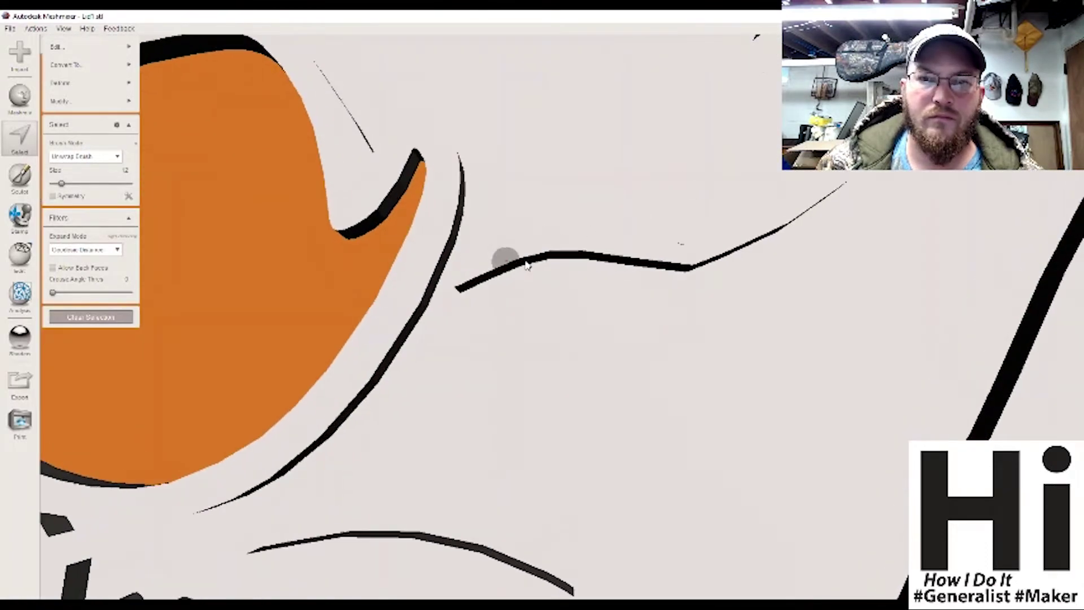
scroll(522, 259, "down", 7)
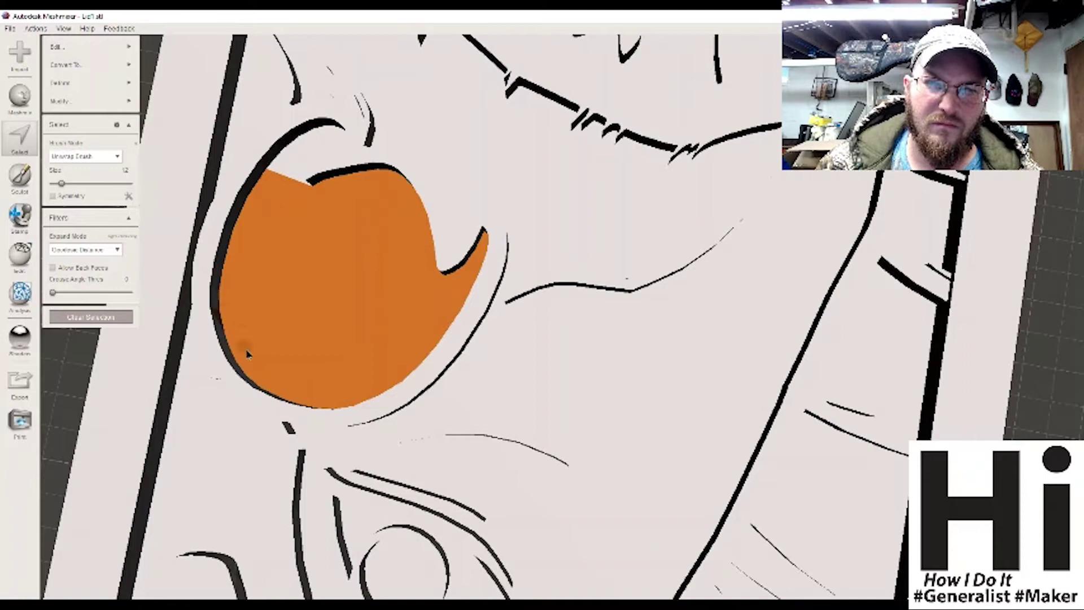
left_click_drag(293, 172, 330, 142)
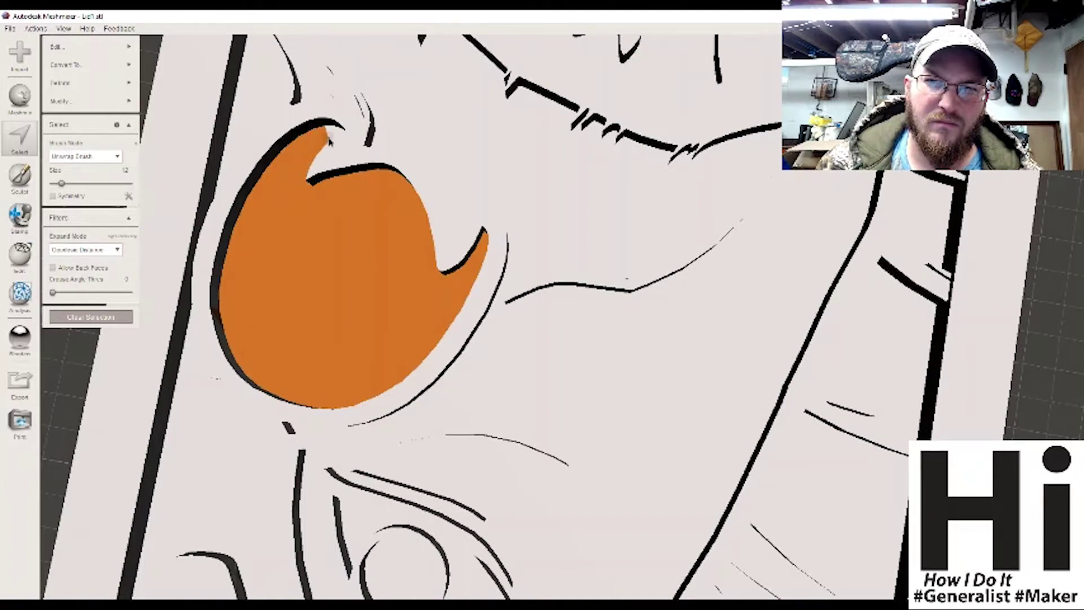
right_click_drag(254, 183, 398, 104)
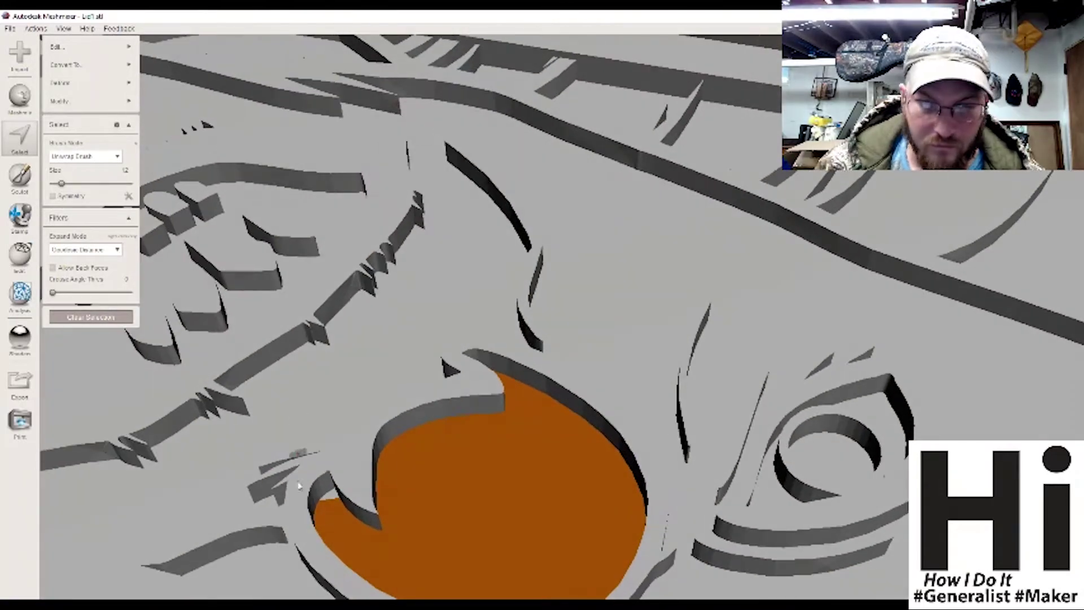
left_click_drag(331, 500, 329, 492)
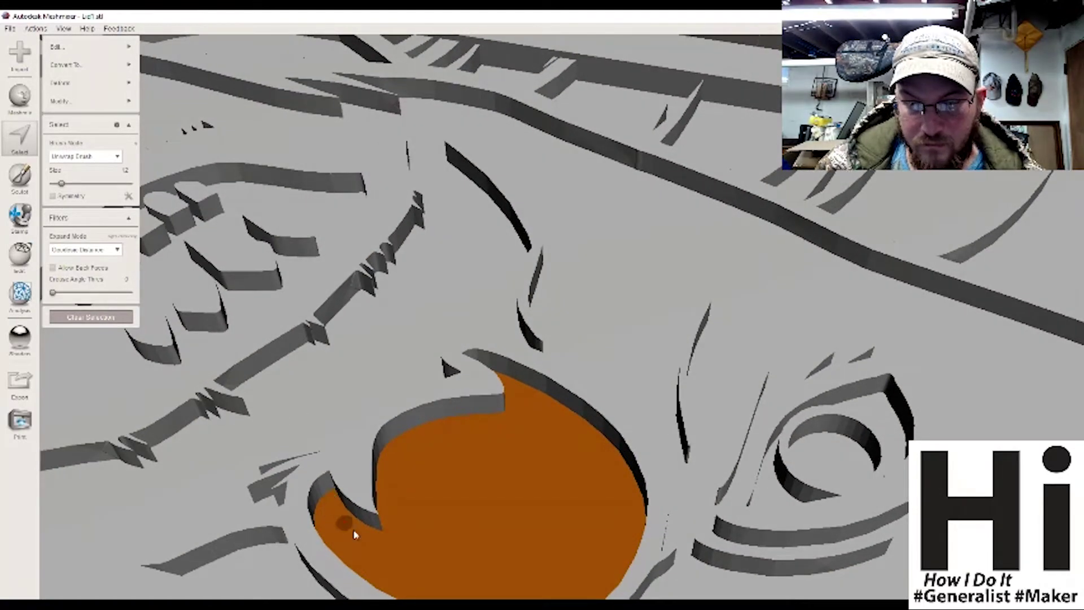
Examine the complete nose selection from above and at an angle for gaps along the surrounding wall.
right_click_drag(540, 474, 133, 466)
scroll(815, 205, "up", 2)
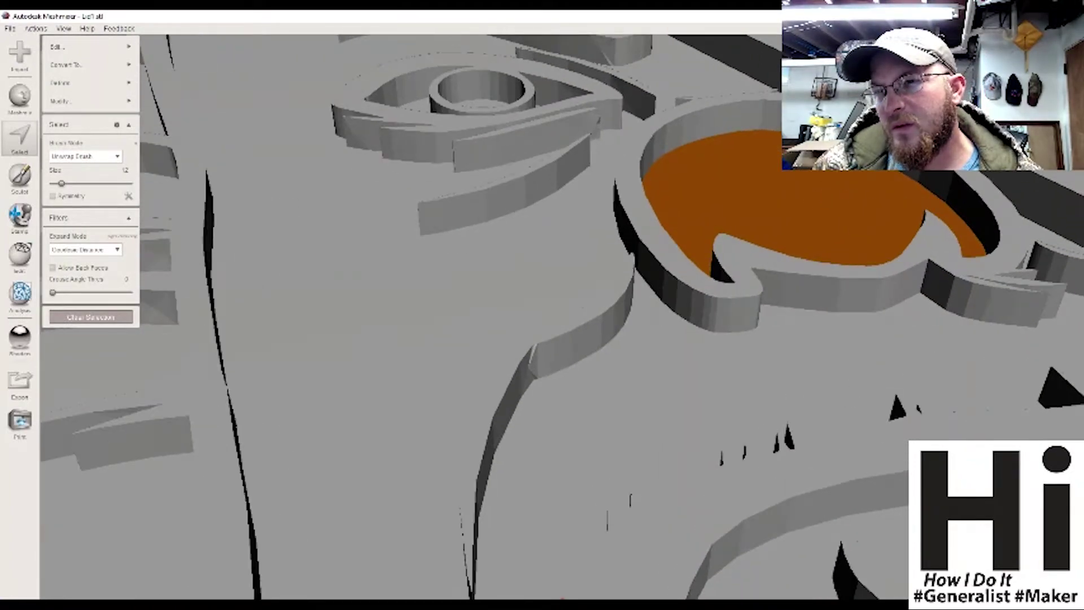
right_click_drag(769, 182, 714, 246)
scroll(397, 245, "up", 1)
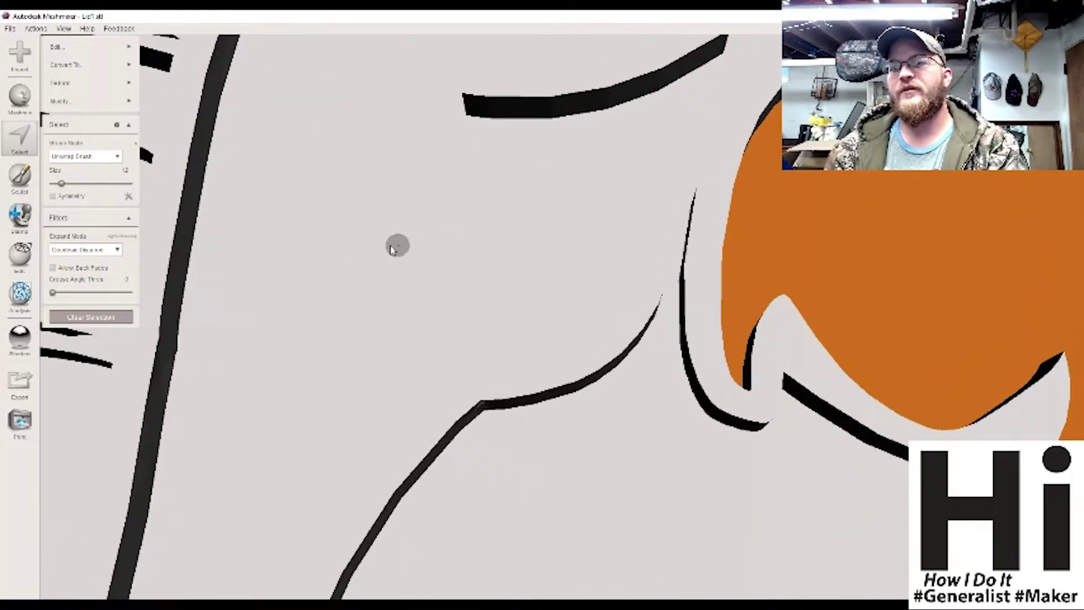
scroll(387, 249, "down", 3)
scroll(415, 247, "down", 2)
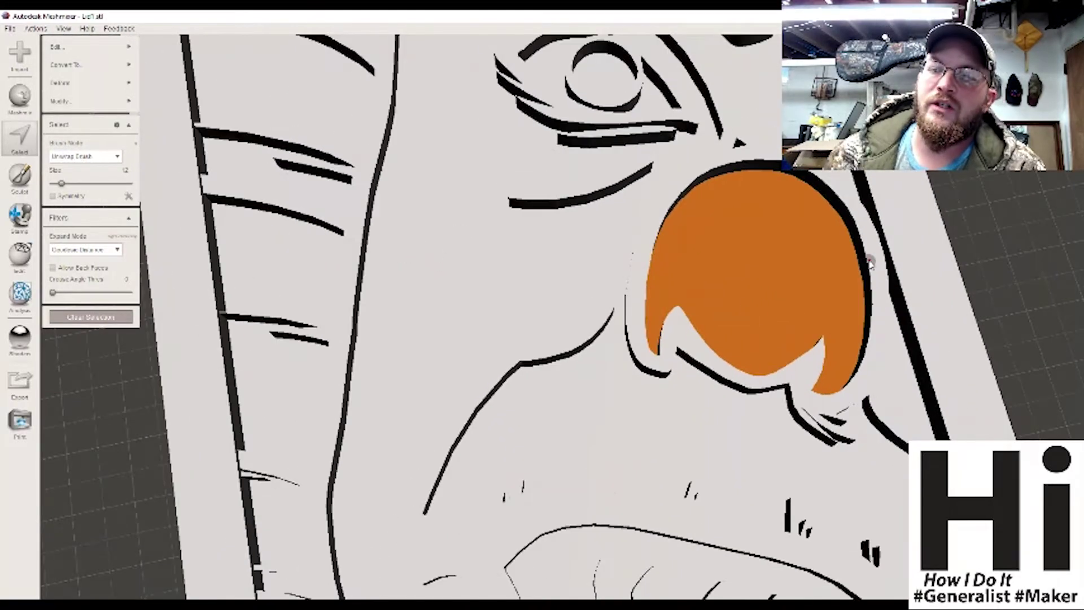
right_click_drag(871, 261, 838, 474)
right_click_drag(800, 290, 744, 231)
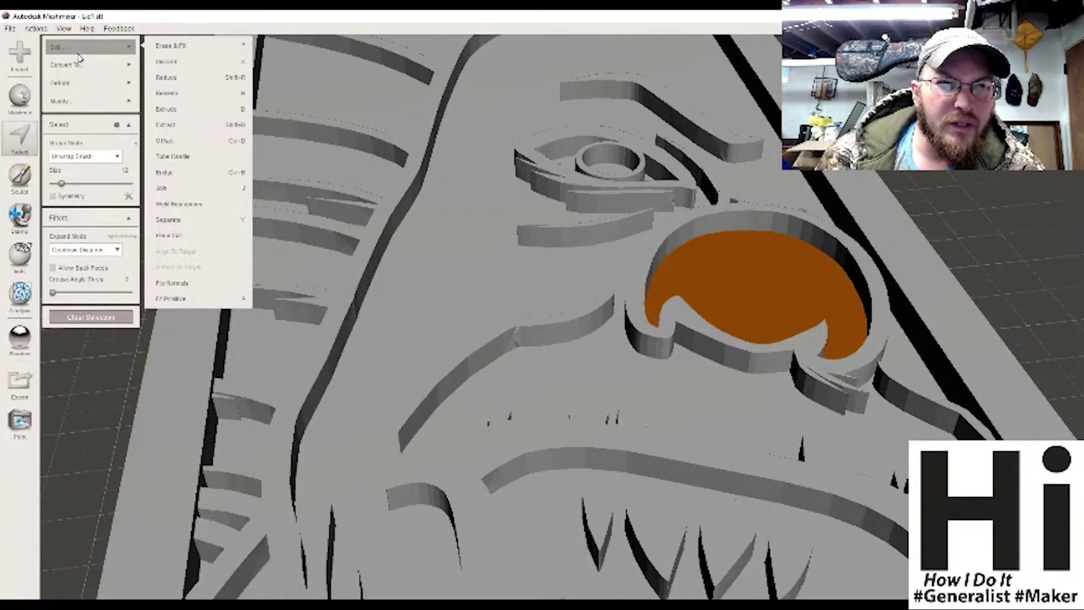
Extrude the selected nose faces with an offset of 1 mm.
mouse_move(95, 61)
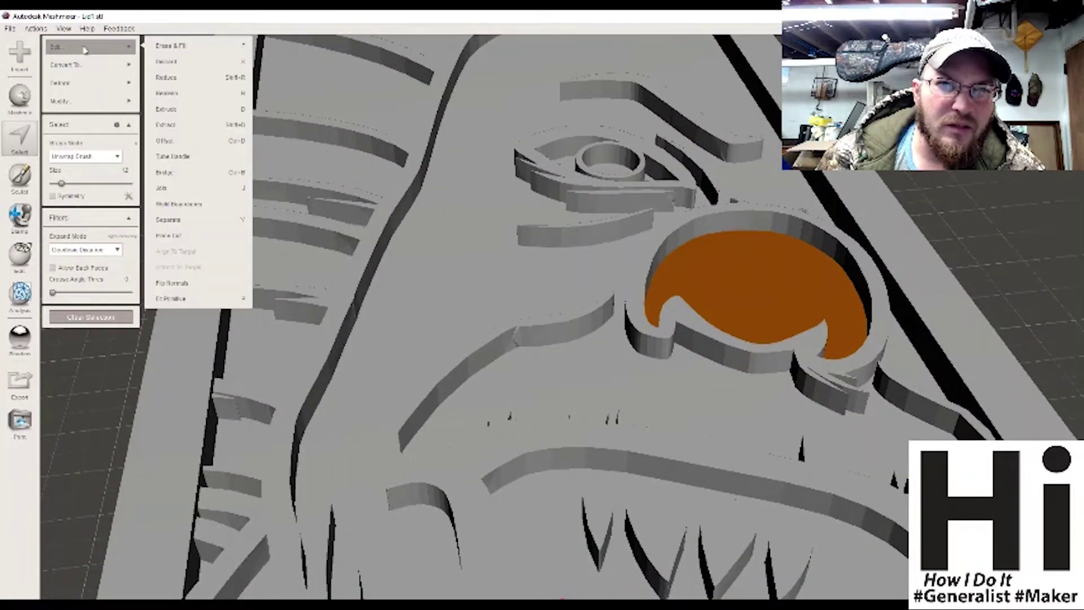
left_click(194, 110)
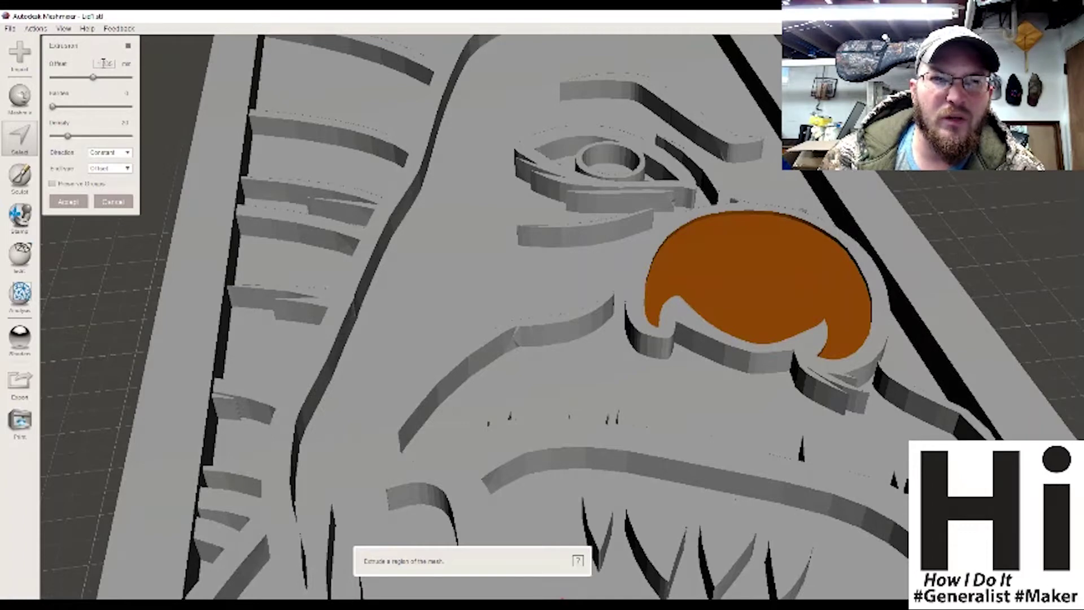
left_click(102, 64)
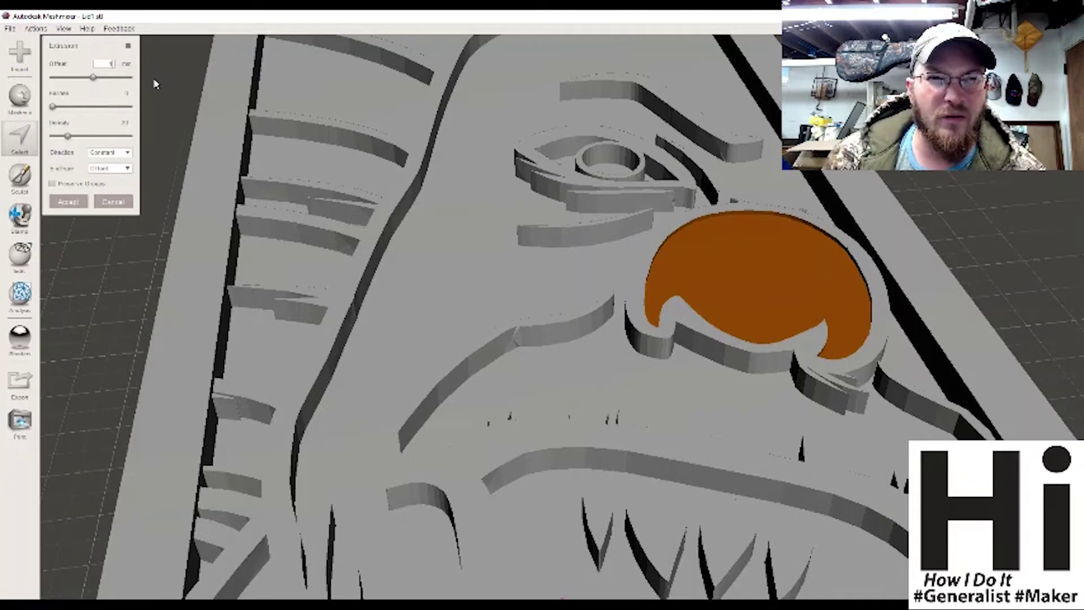
left_click(75, 205)
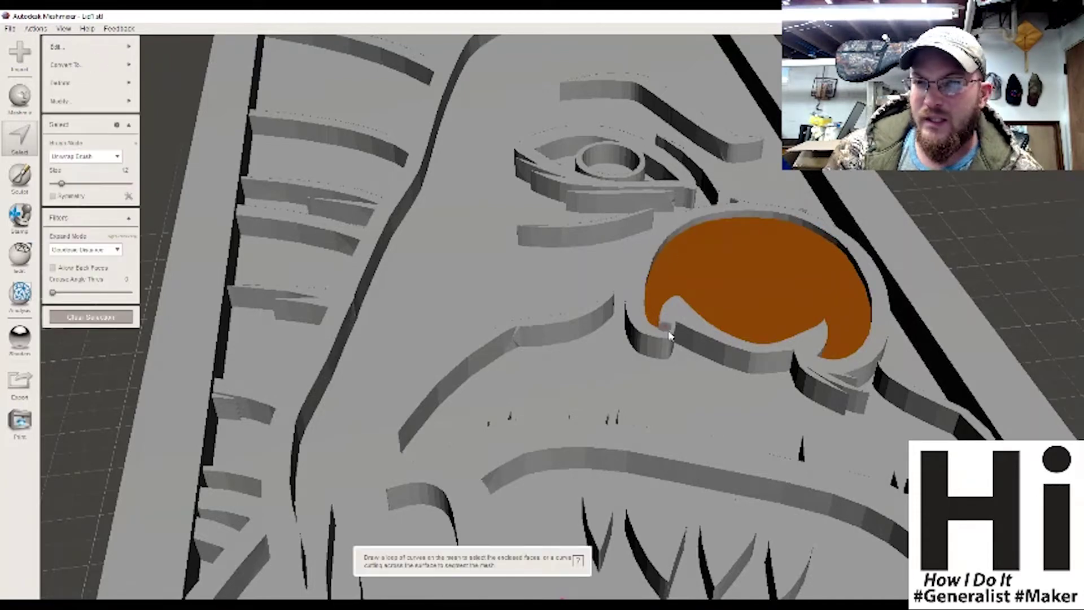
right_click_drag(655, 392, 656, 346)
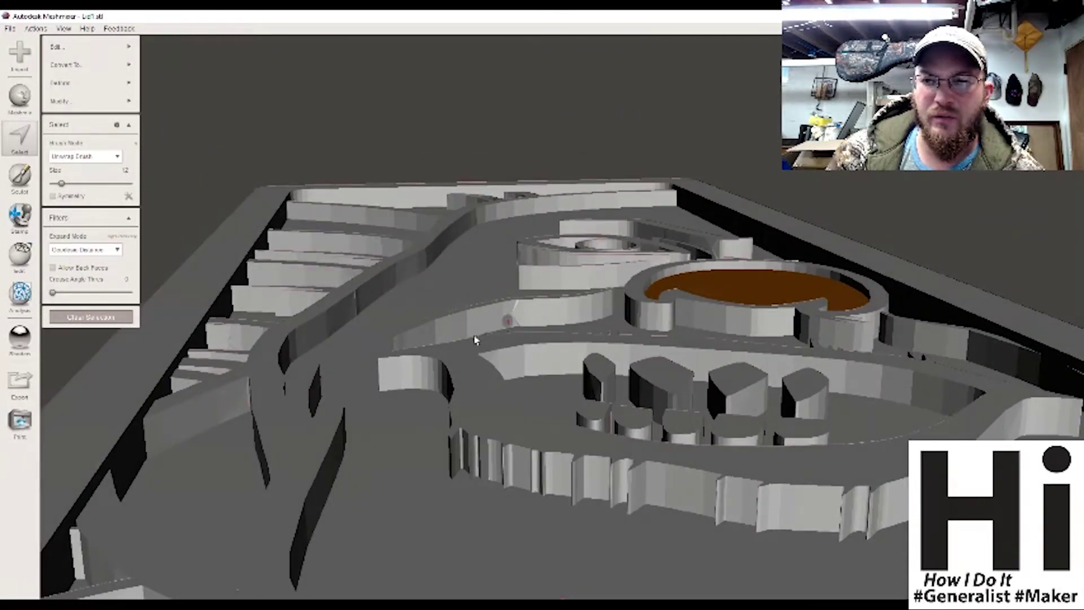
Export the mesh to the 3d prints folder as raised-nose-lid in STL Binary Format.
left_click(10, 29)
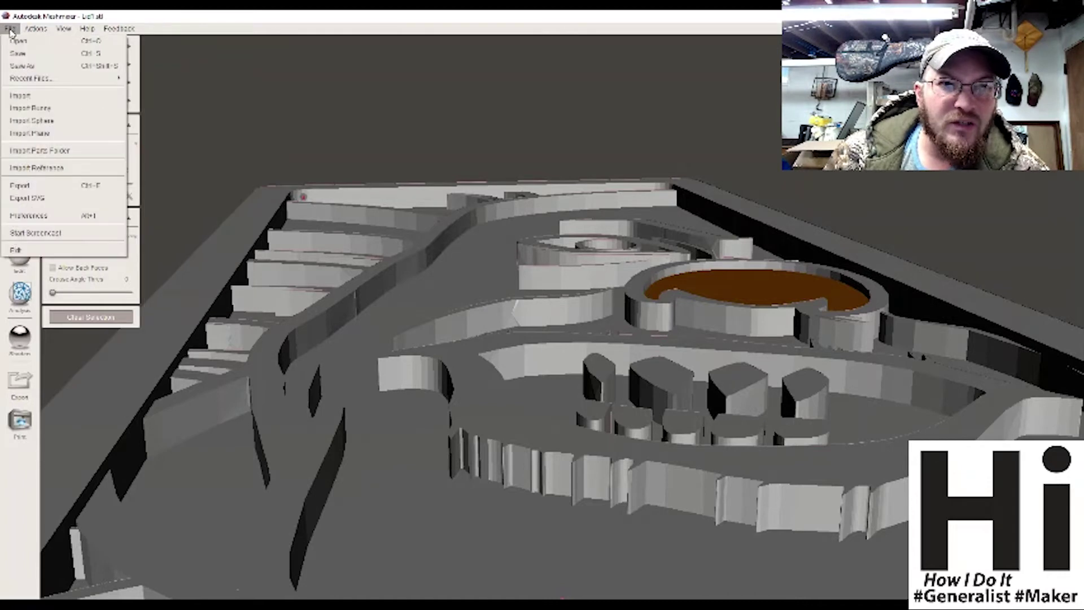
left_click(64, 191)
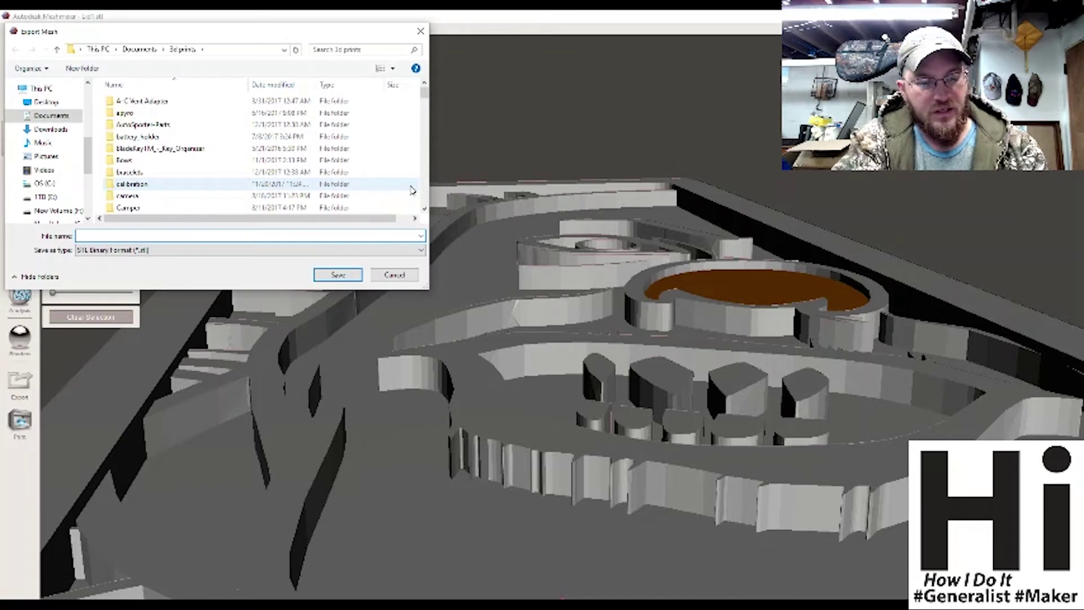
type("Ga")
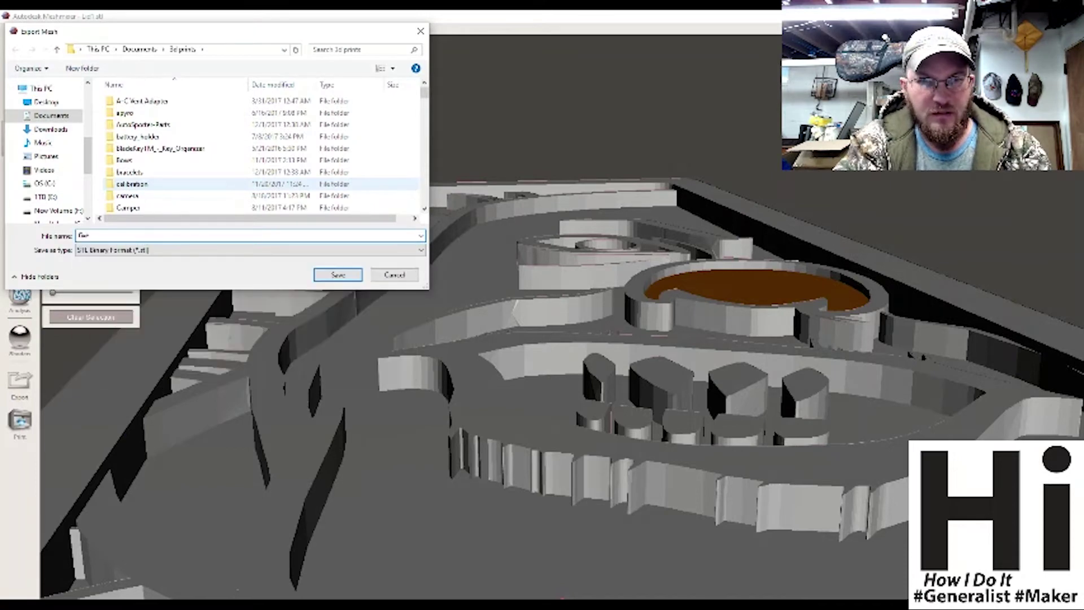
key("BackSpace")
key("BackSpace")
key("BackSpace")
type("ex-fill")
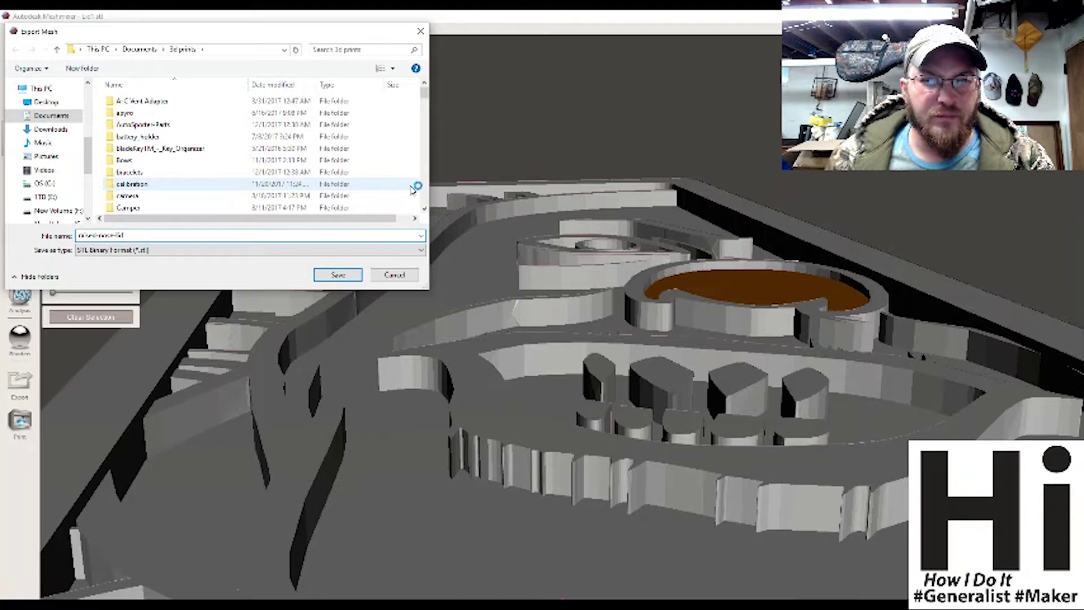
left_click(333, 274)
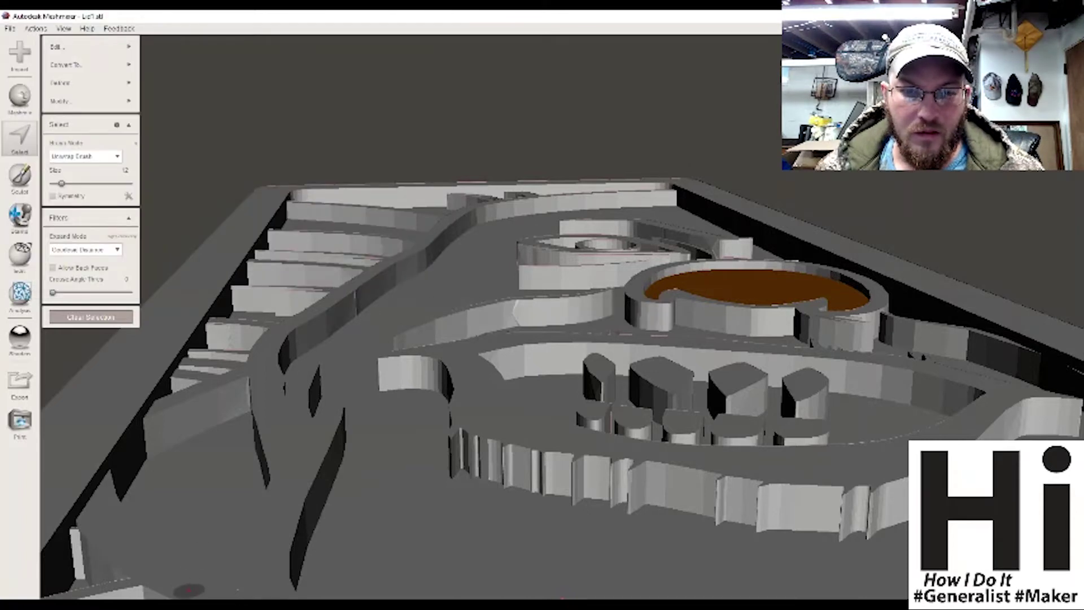
Switch to Simplify3D, leave the toolpath preview and remove the loaded model.
left_click(106, 600)
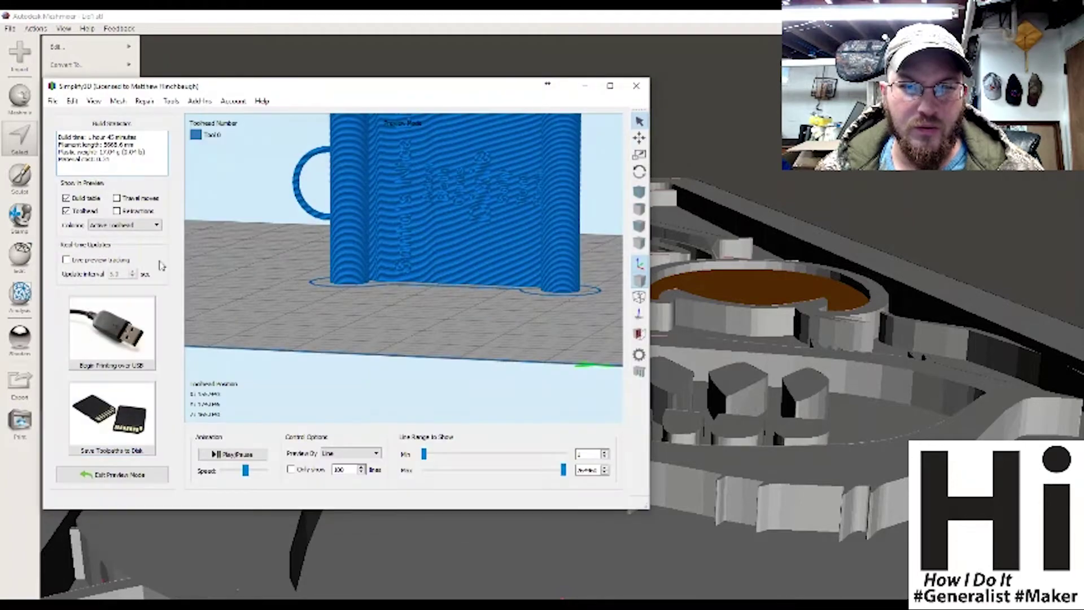
left_click(115, 476)
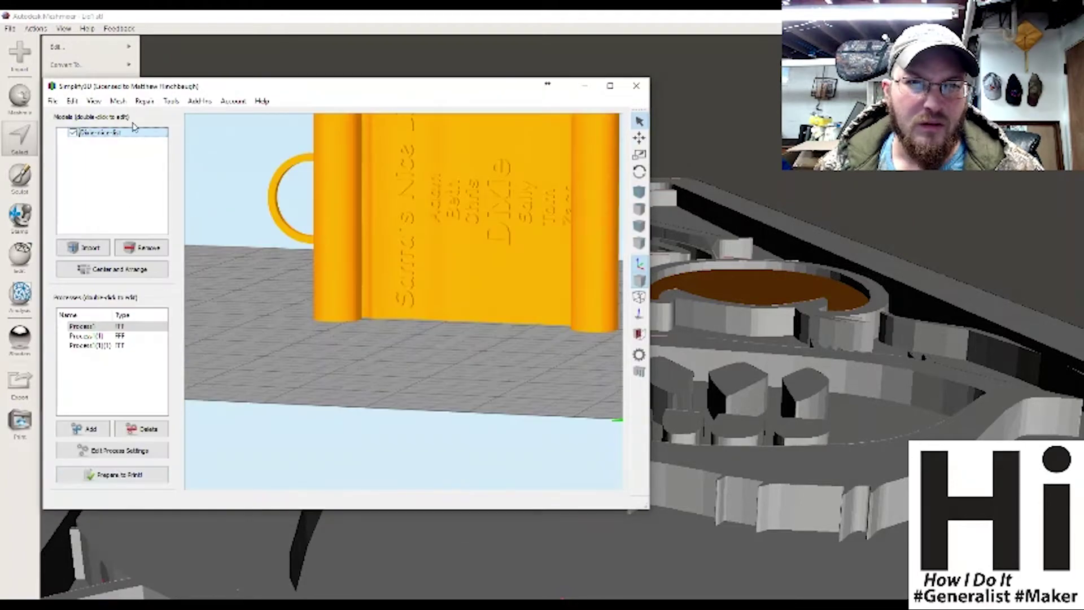
left_click(139, 249)
Import raised-nose-lid.stl from the 3d prints folder.
left_click(83, 248)
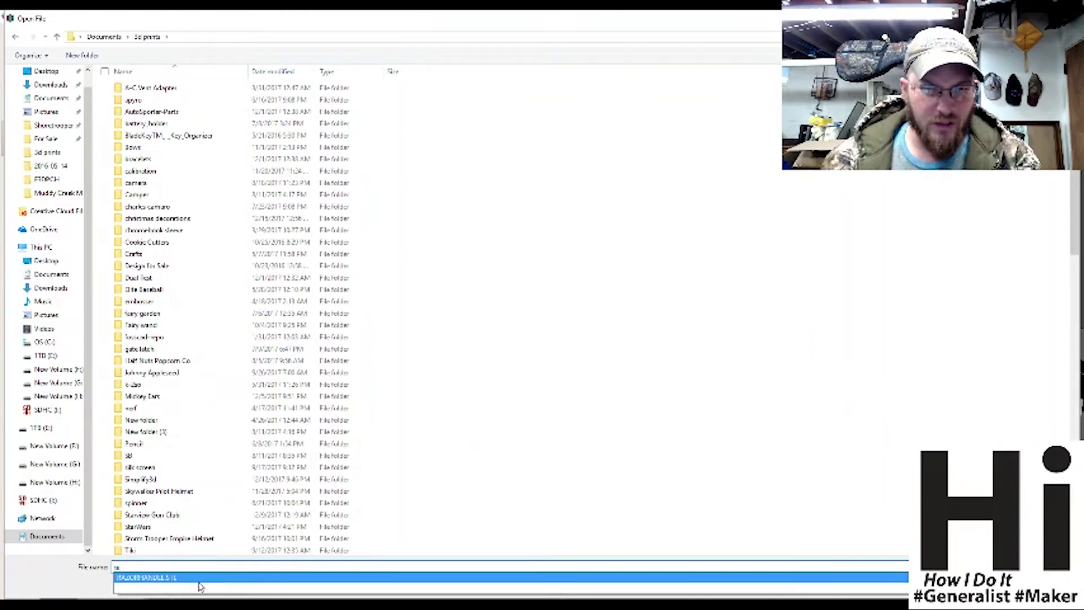
type("ised")
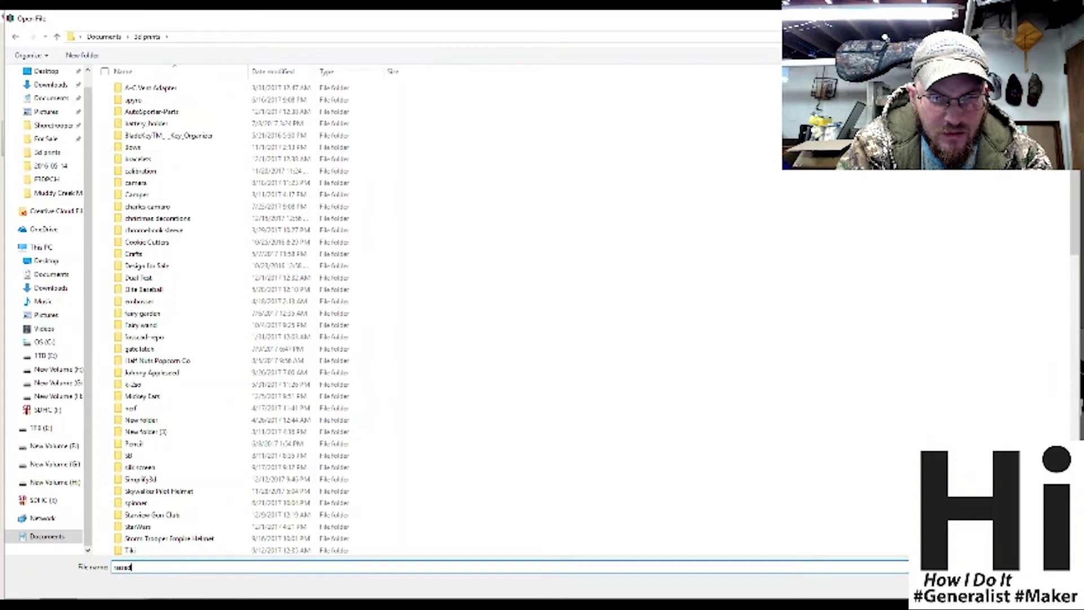
type("-nose")
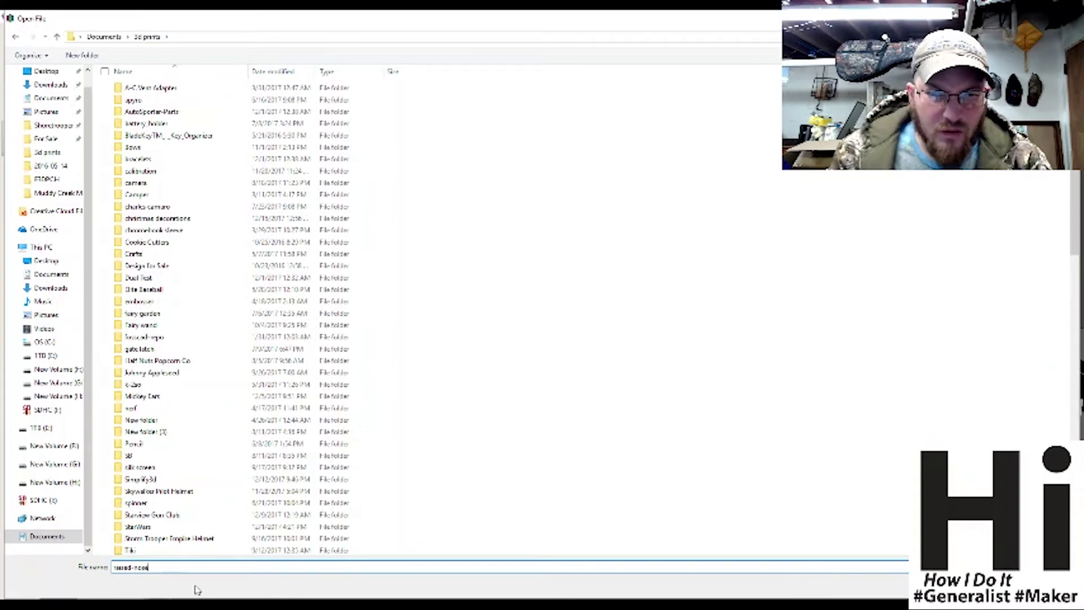
scroll(197, 478, "down", 12)
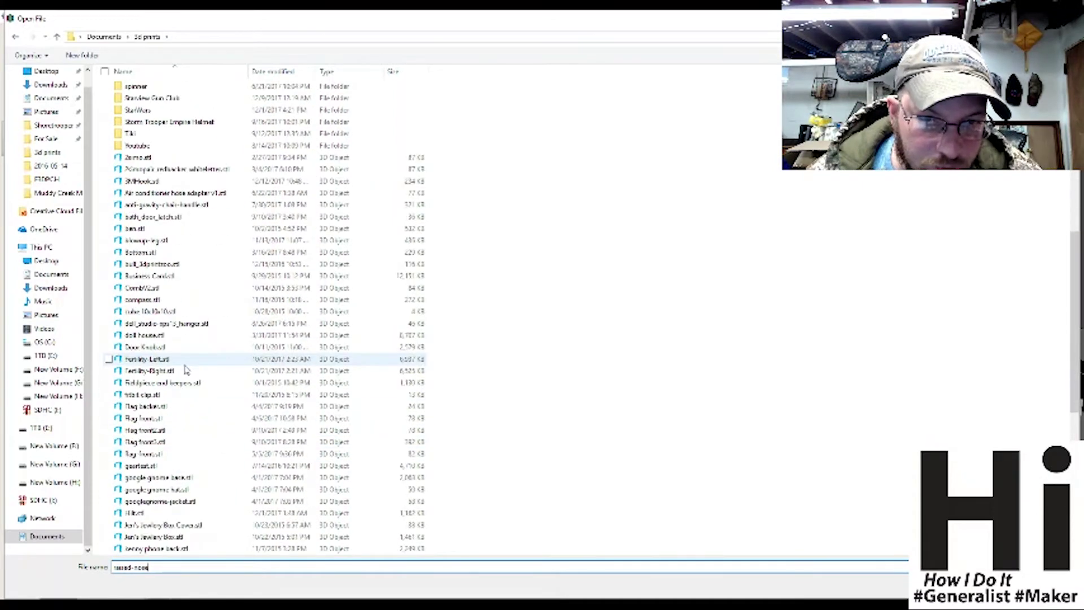
scroll(186, 367, "down", 10)
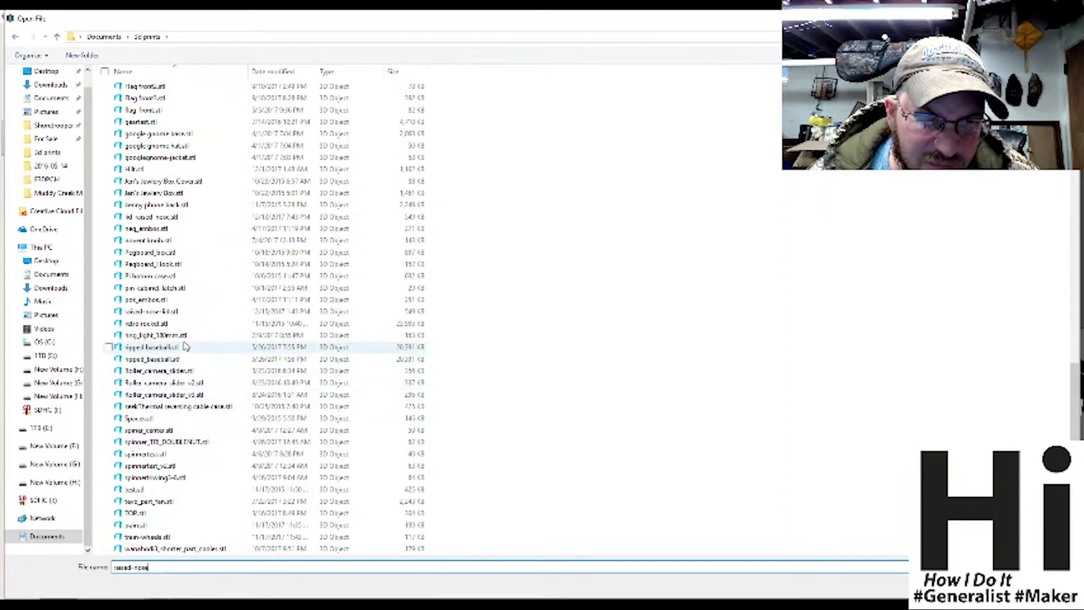
left_click(175, 312)
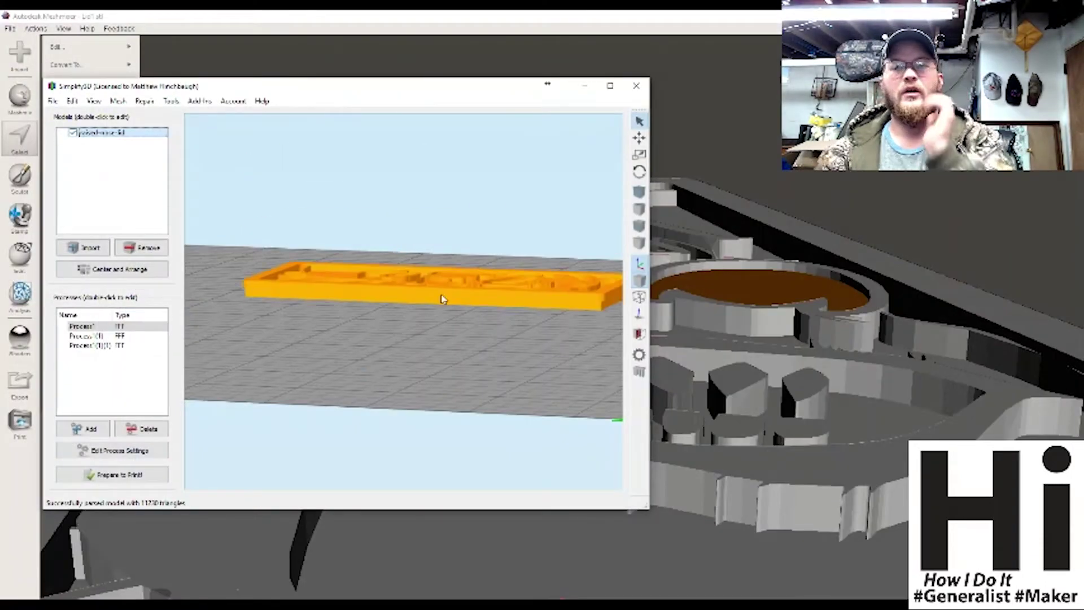
Examine the imported lid on the build table from several angles, including the raised nose.
right_click_drag(473, 328, 549, 259)
left_click_drag(539, 312, 445, 435)
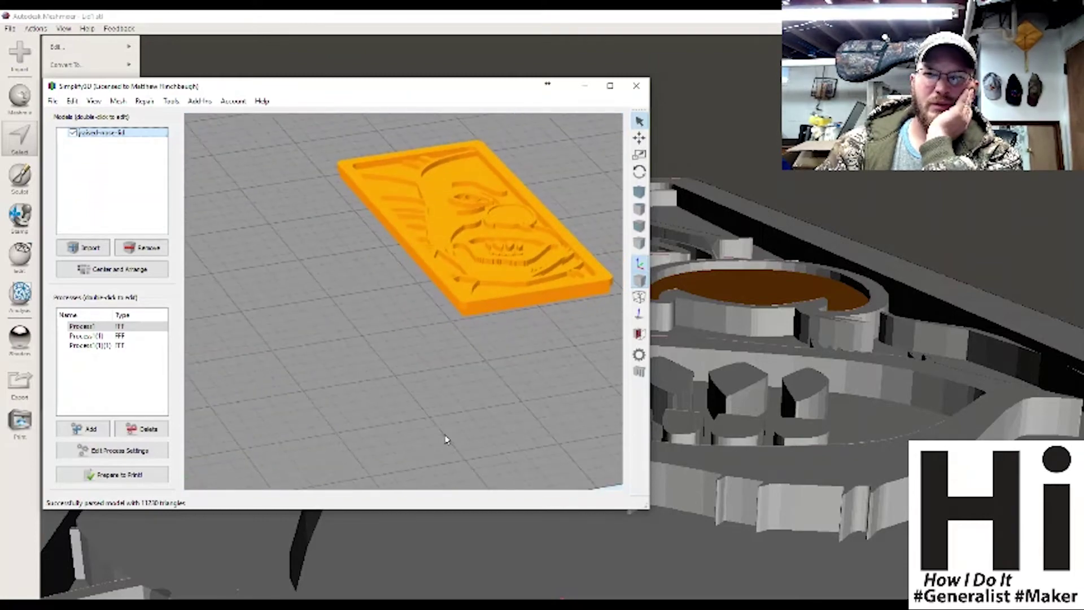
left_click_drag(591, 195, 460, 269)
scroll(350, 381, "up", 5)
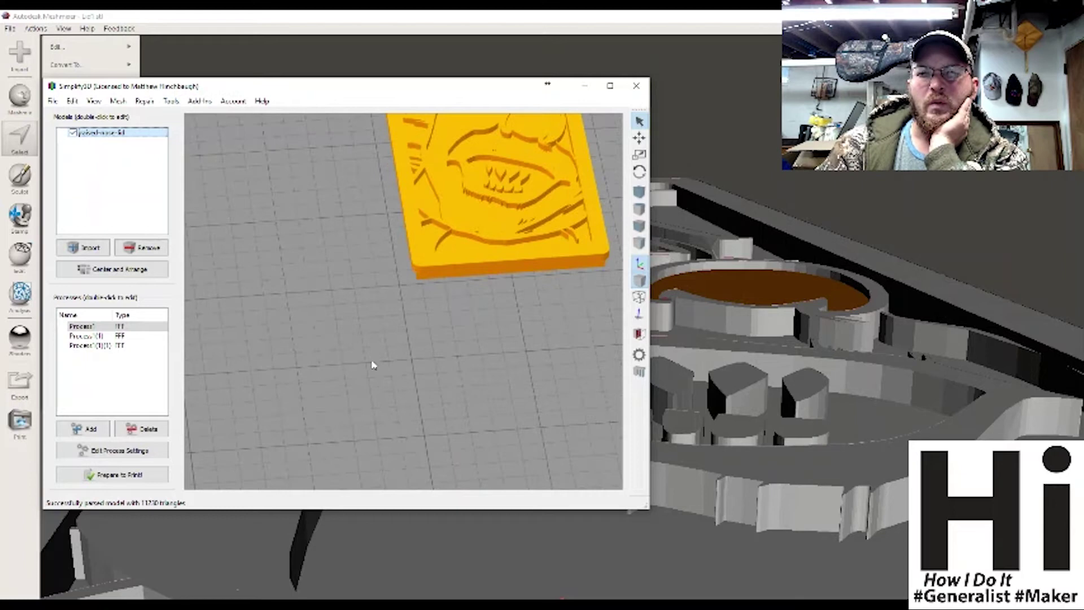
left_click_drag(472, 346, 463, 172)
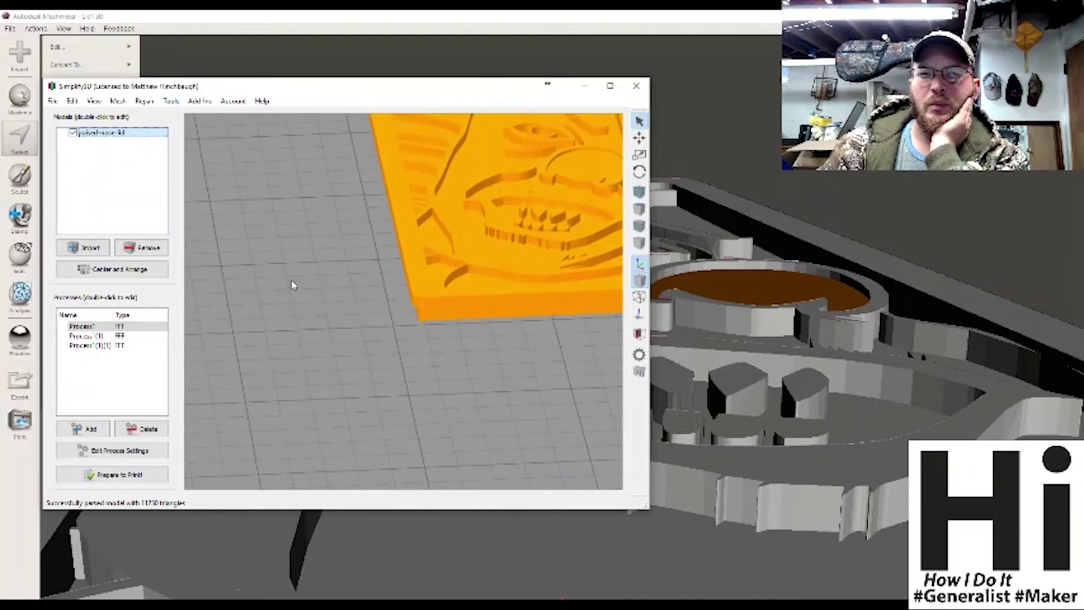
middle_click_drag(315, 304, 252, 387)
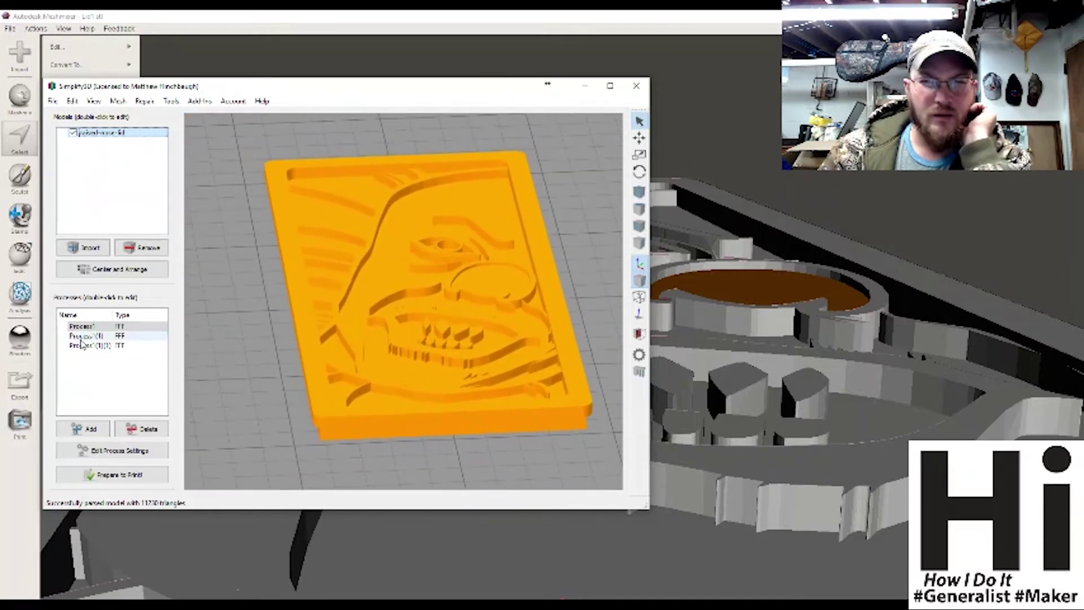
Delete all the existing print processes.
left_click(104, 338)
left_click(153, 431)
left_click(153, 431)
left_click(153, 431)
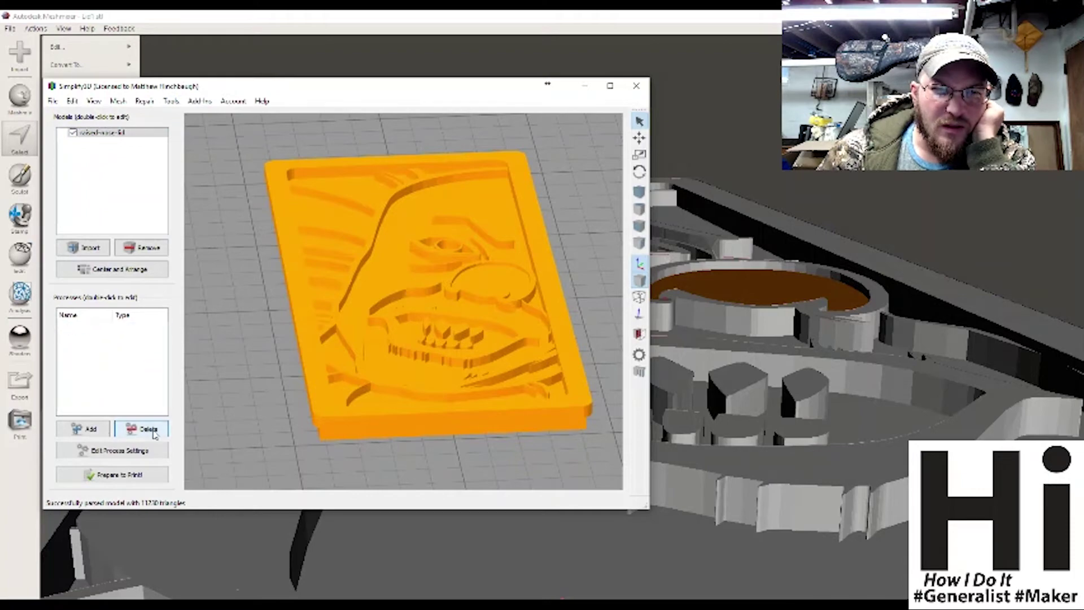
Add an FFF print process with 10% infill, reviewing its layer, additions, speed and temperature settings before accepting it.
left_click(92, 432)
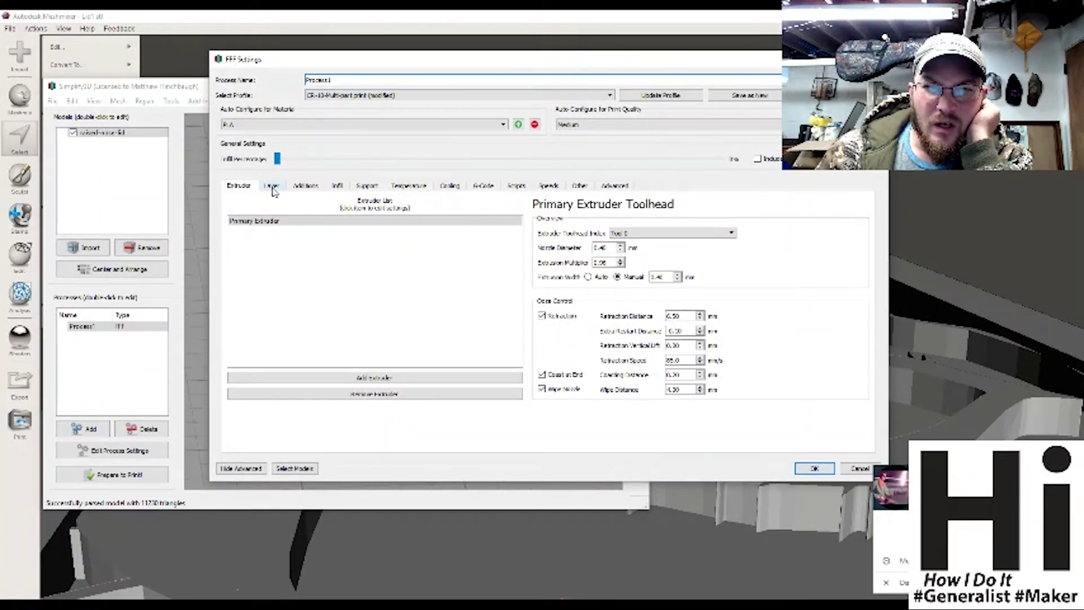
left_click(271, 187)
left_click_drag(284, 163, 332, 172)
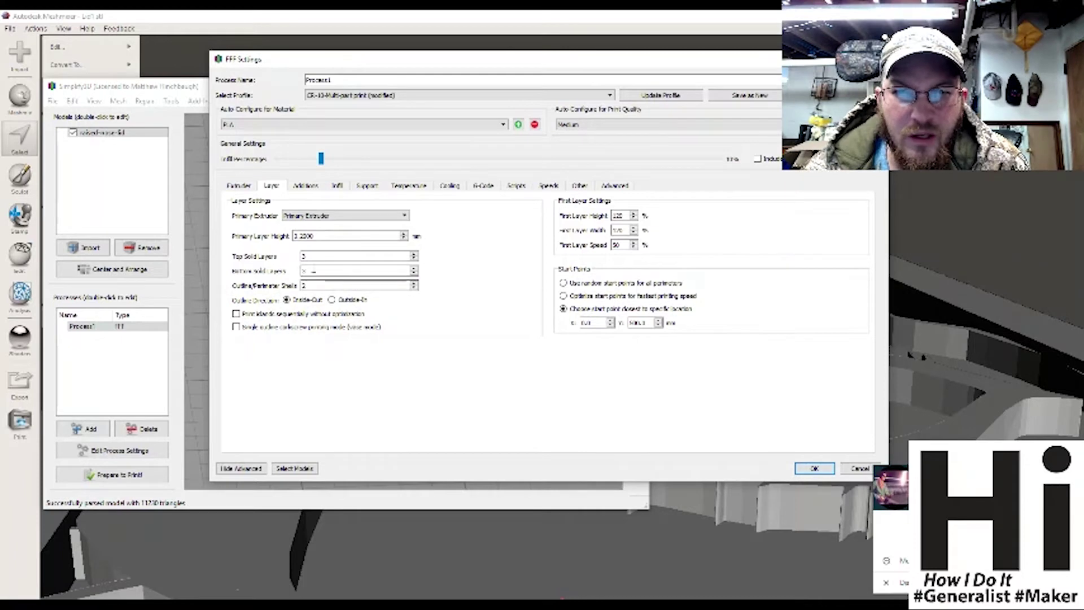
left_click(303, 187)
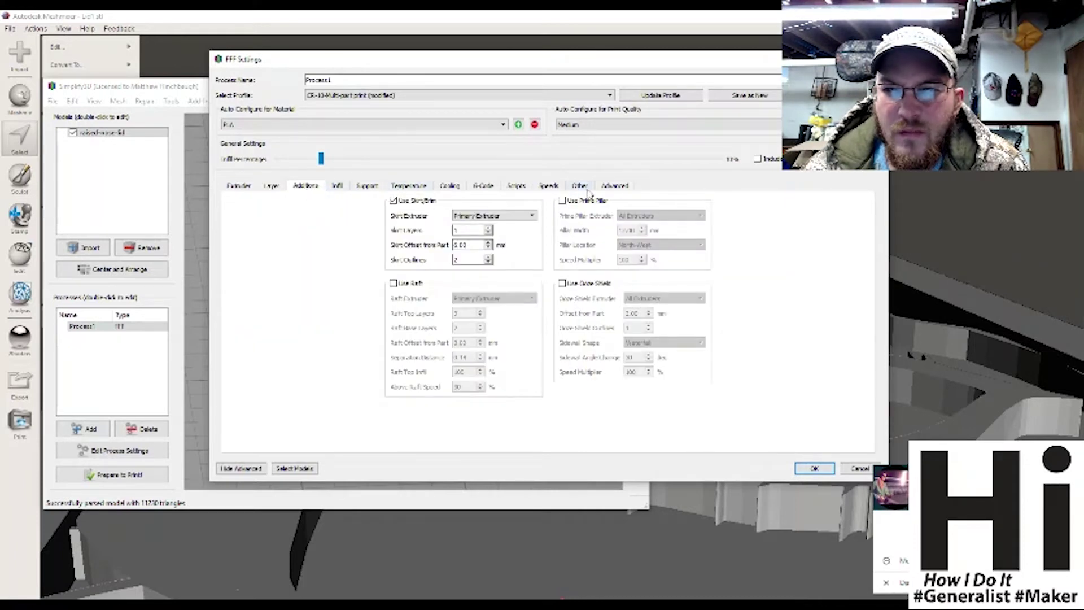
left_click(548, 186)
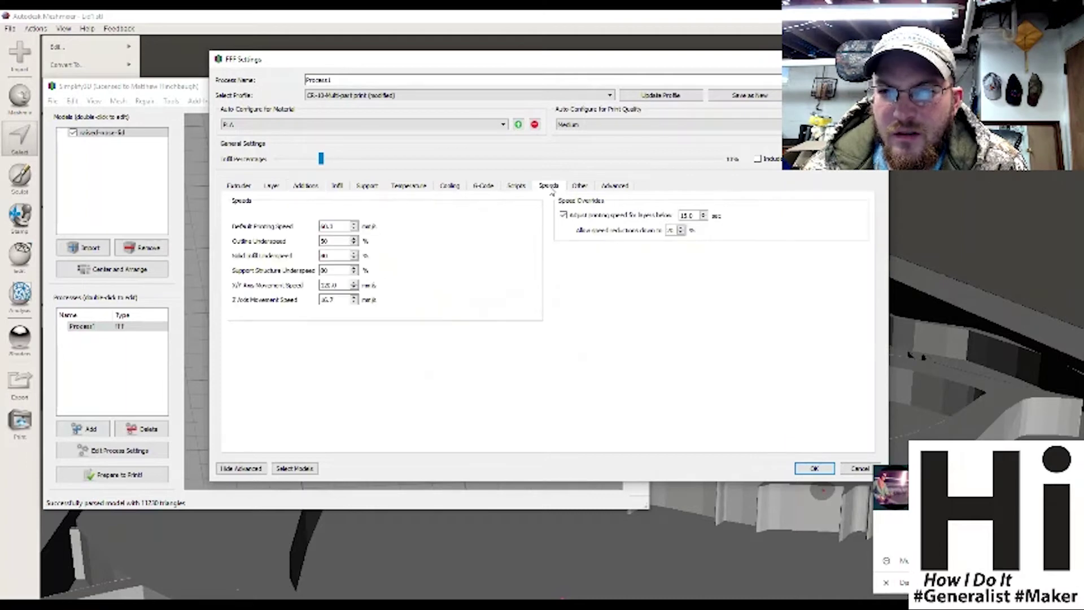
left_click(412, 187)
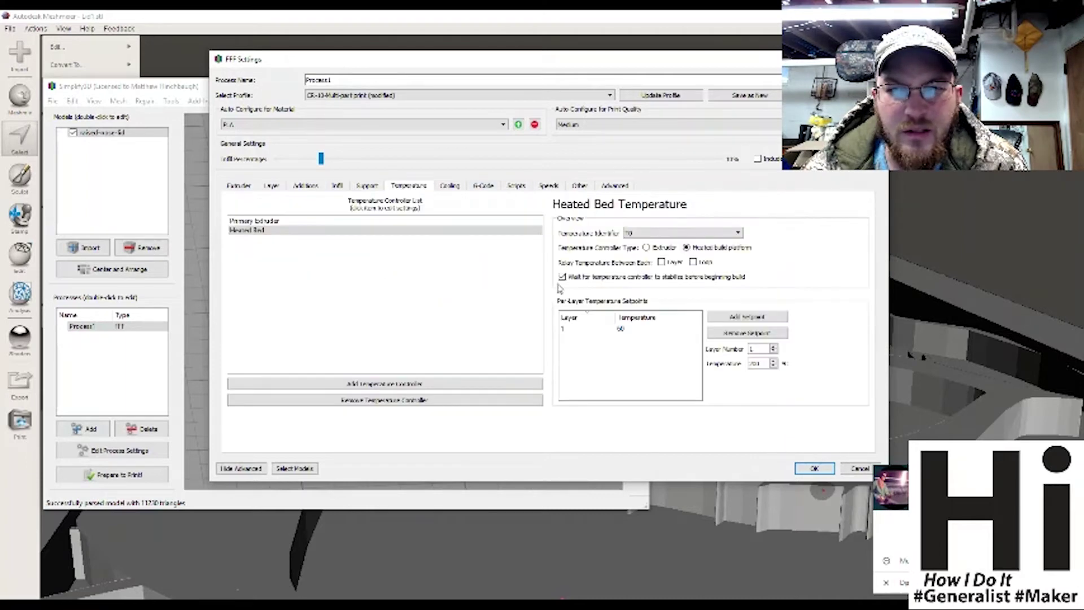
left_click(811, 468)
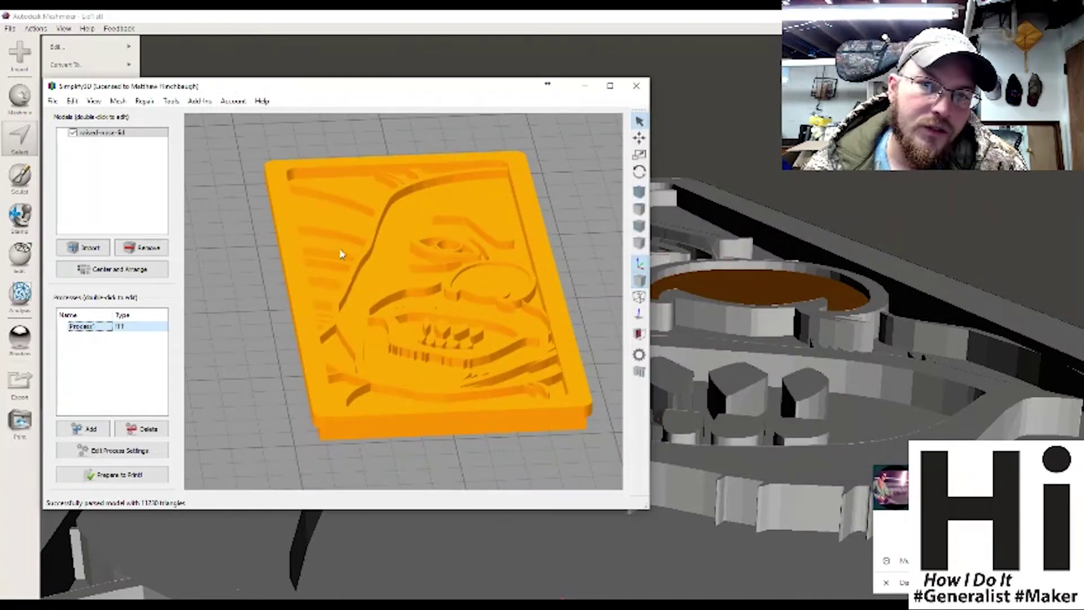
Start the Variable Settings Wizard for Process1 and add a settings change location at a split height of 2.60 mm.
left_click(178, 103)
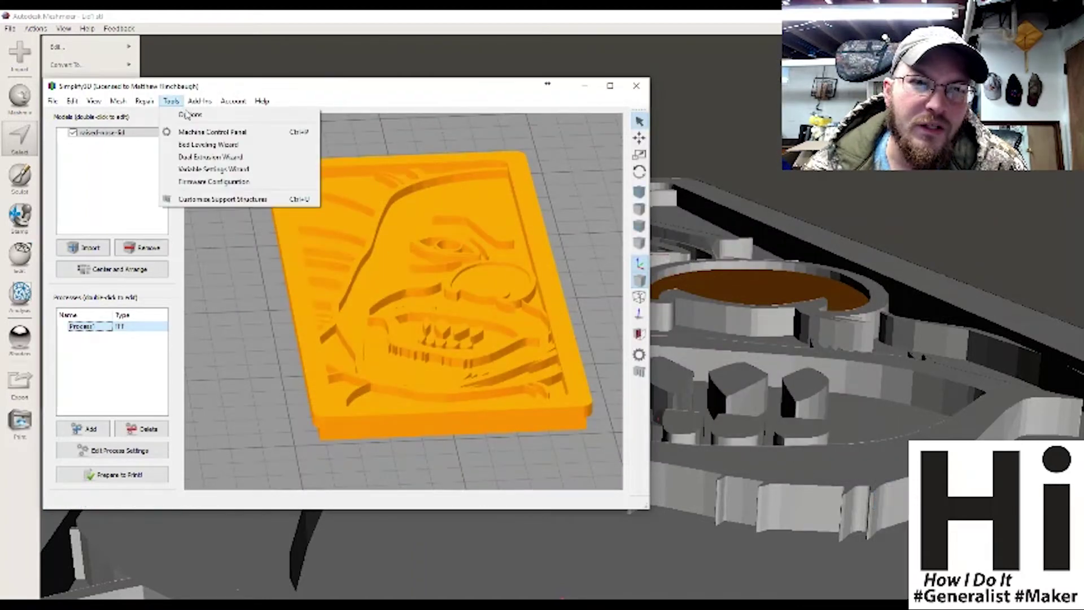
left_click(224, 170)
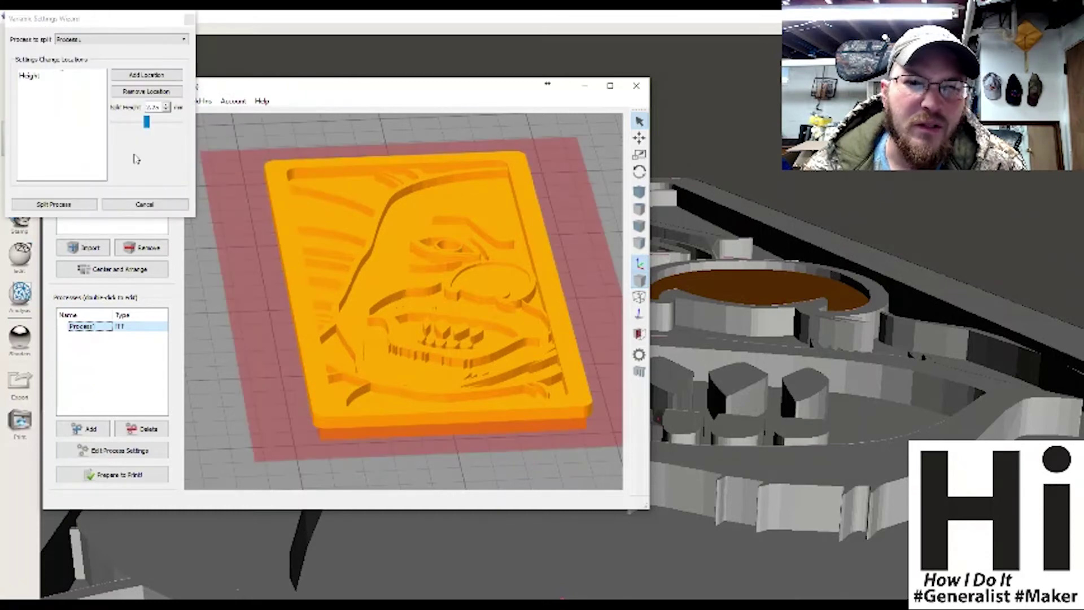
left_click(166, 110)
left_click(166, 110)
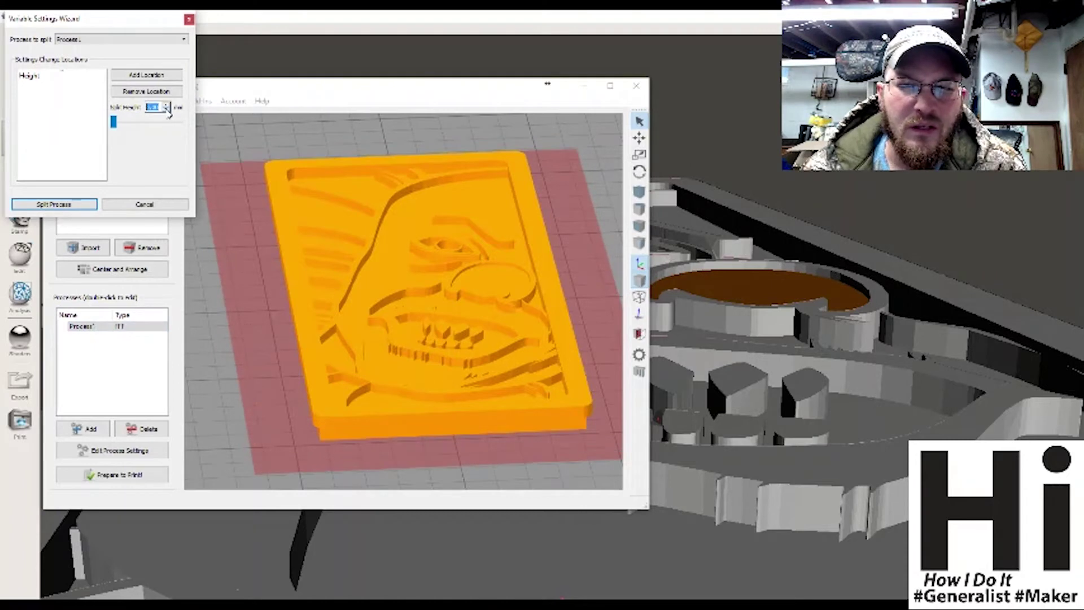
left_click(168, 104)
left_click(168, 104)
left_click(168, 104)
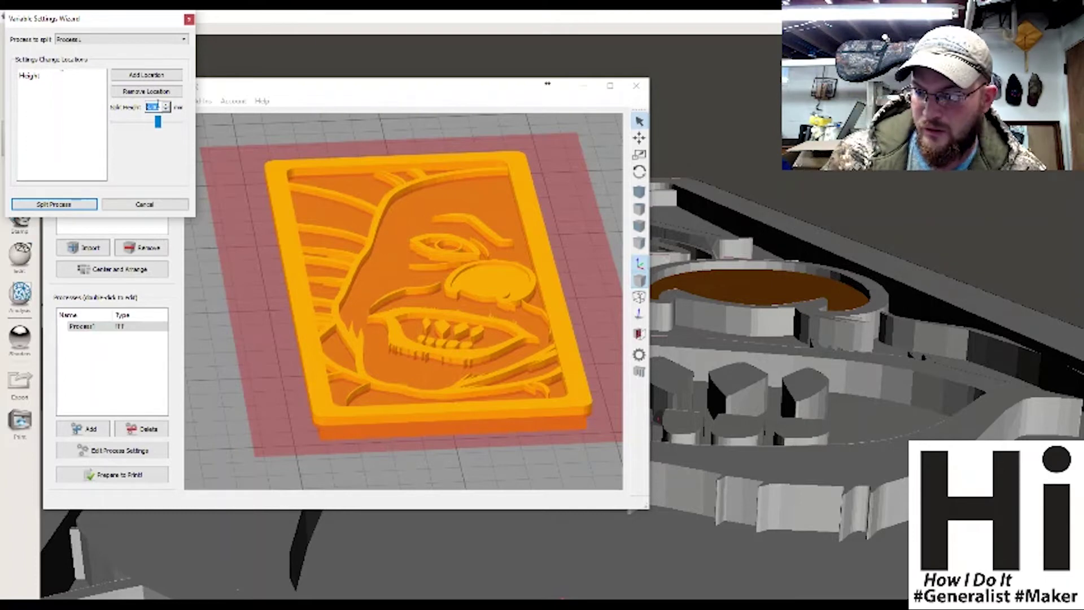
type("2.8")
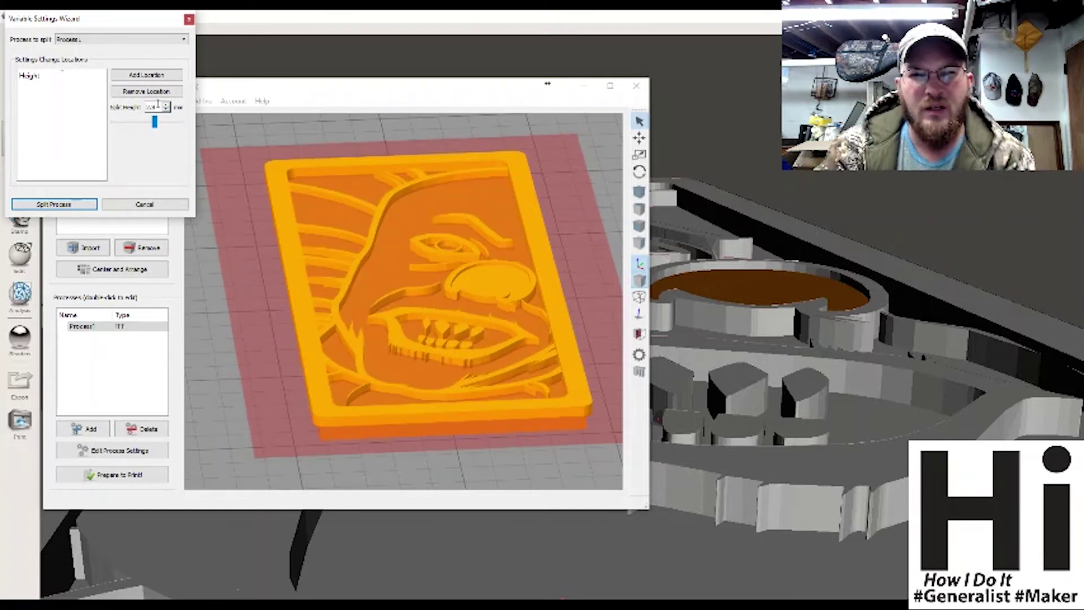
key("BackSpace")
type("5")
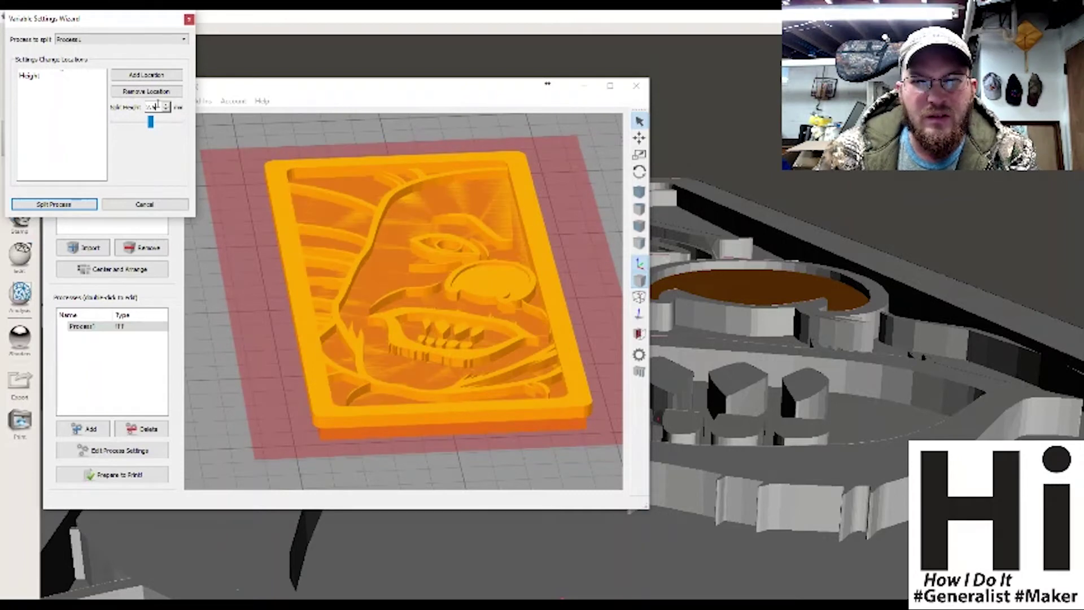
key("BackSpace")
type("6")
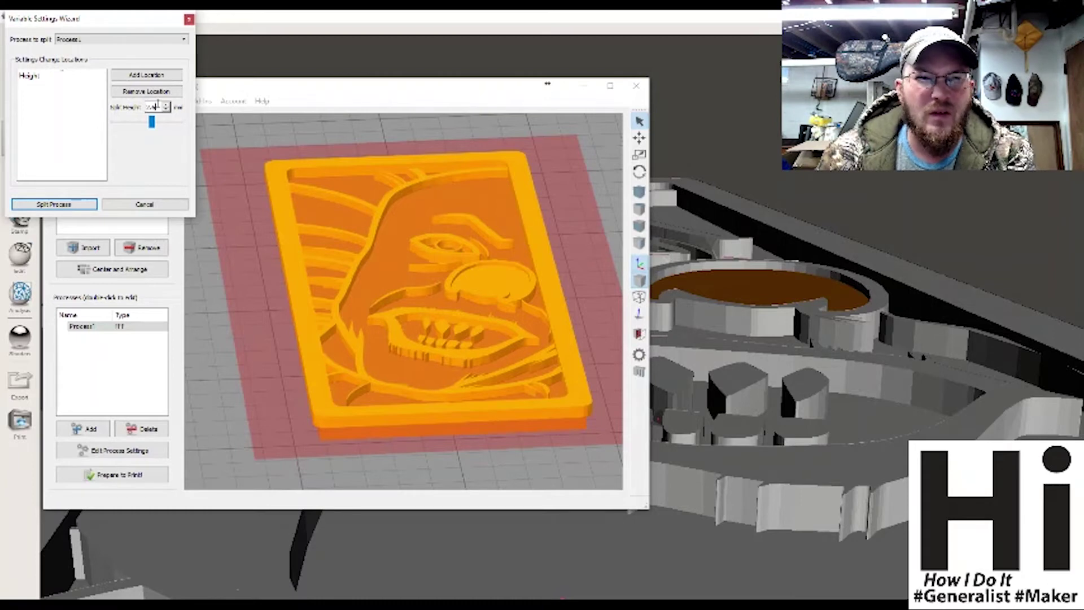
left_click(159, 76)
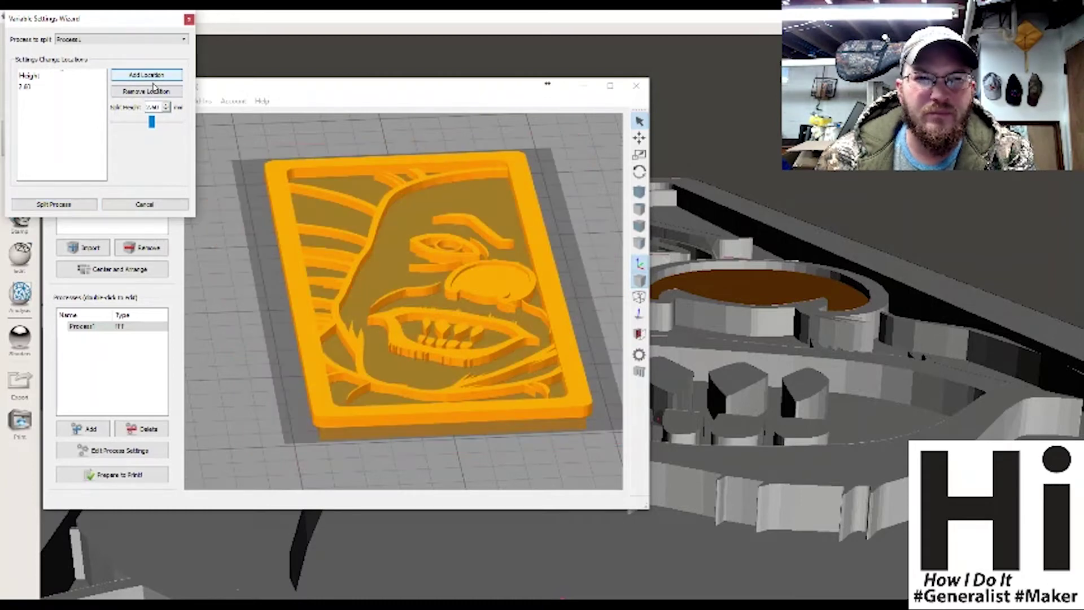
Add a second settings change location at 3.60 mm and split the process at both heights.
left_click(166, 105)
left_click(167, 105)
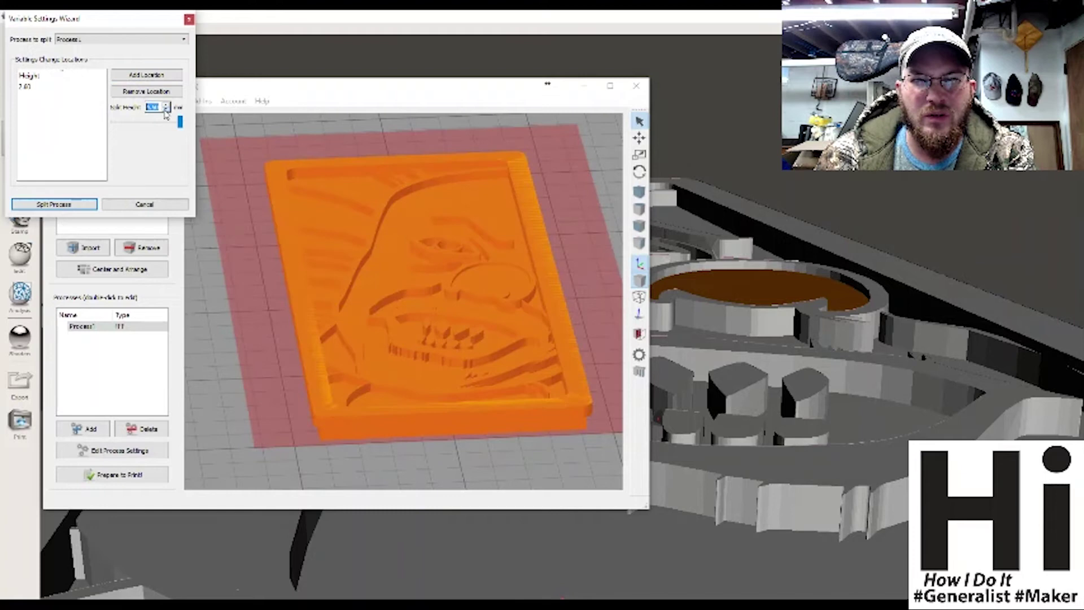
left_click(166, 111)
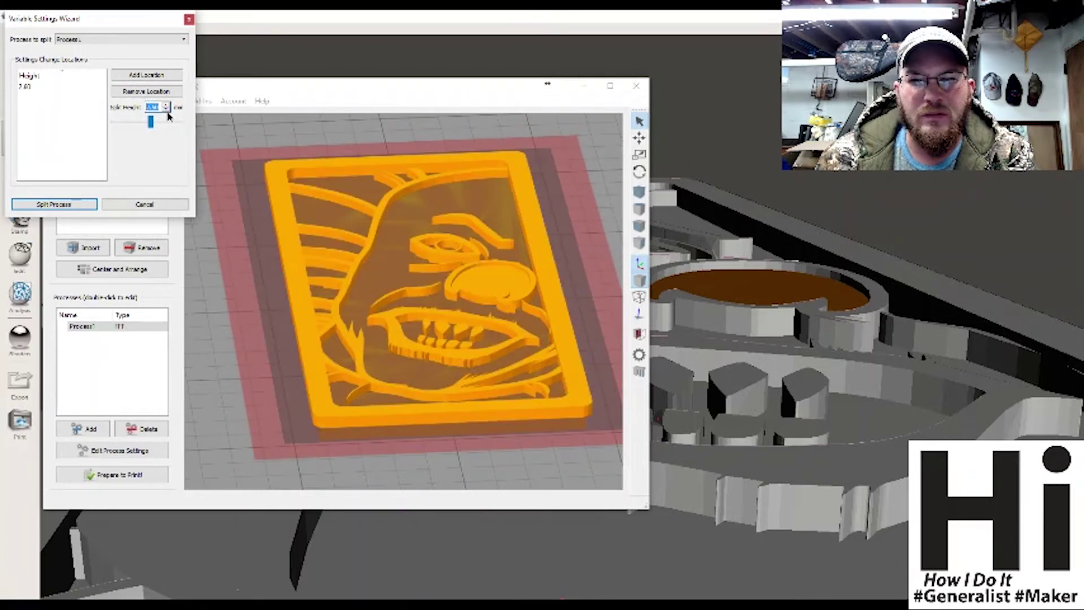
left_click(167, 111)
left_click(167, 111)
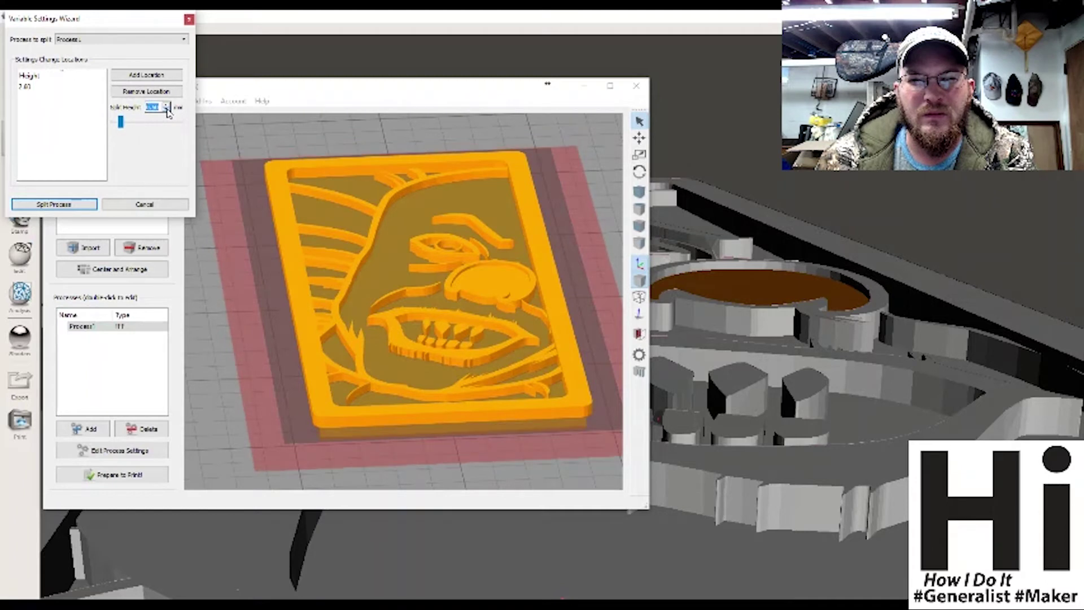
left_click(168, 109)
left_click(166, 105)
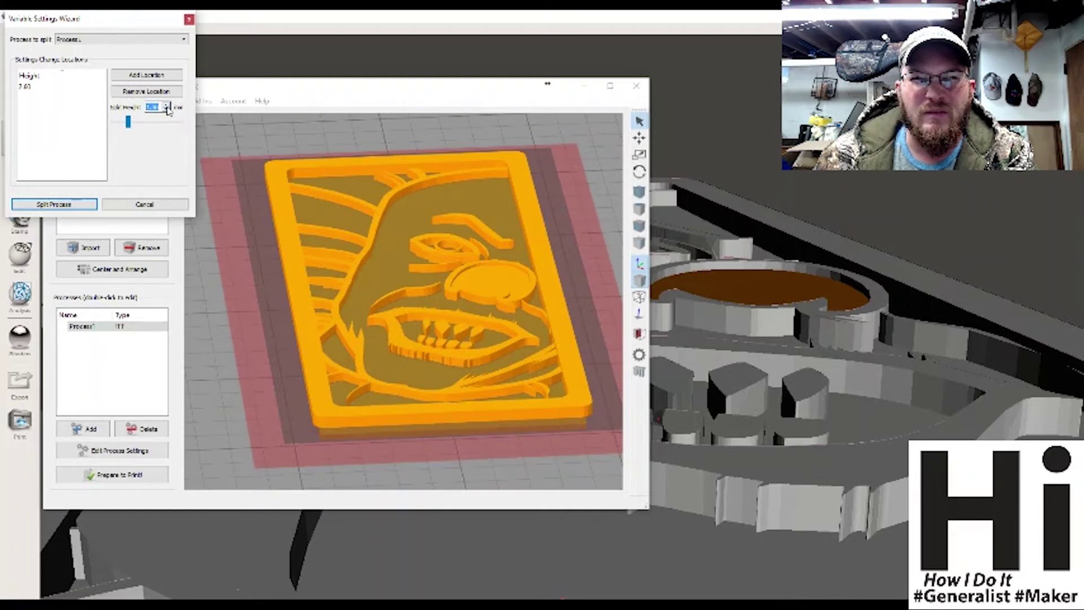
left_click(167, 105)
left_click(167, 106)
left_click(167, 106)
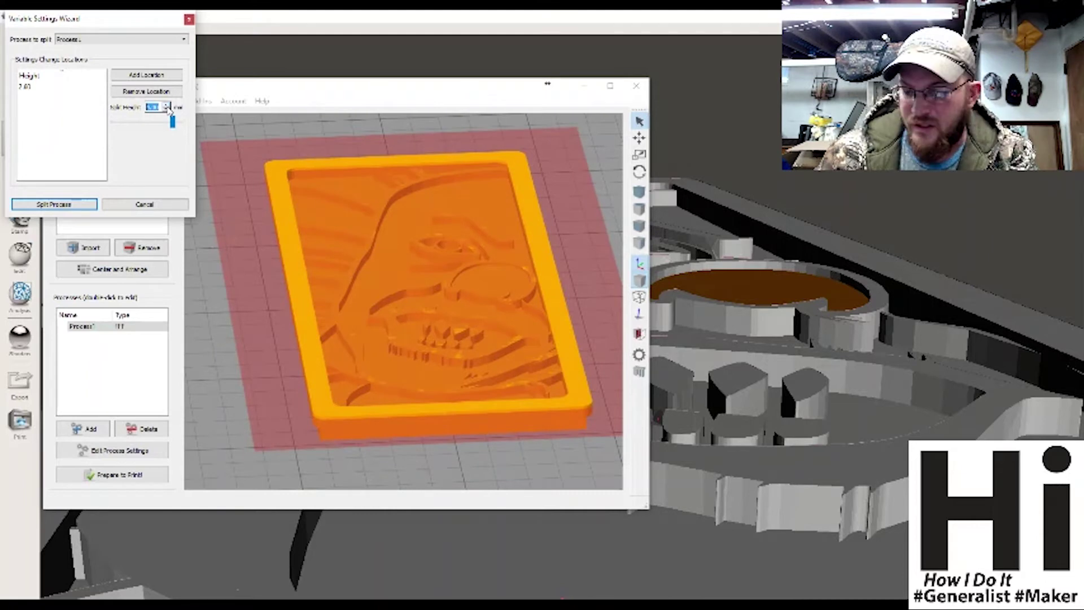
left_click(168, 111)
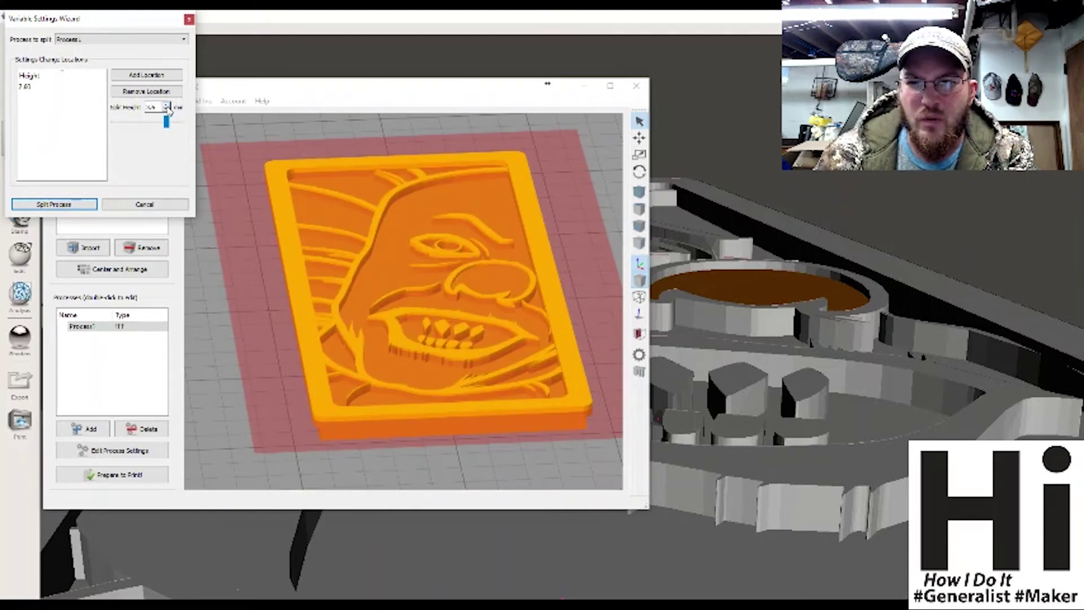
left_click(149, 80)
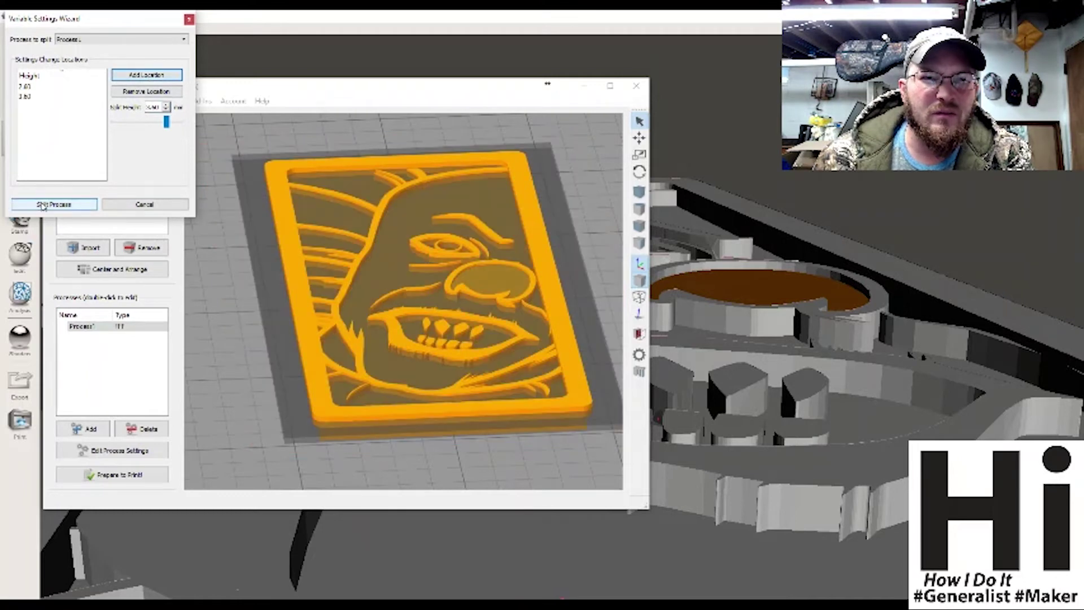
left_click(54, 204)
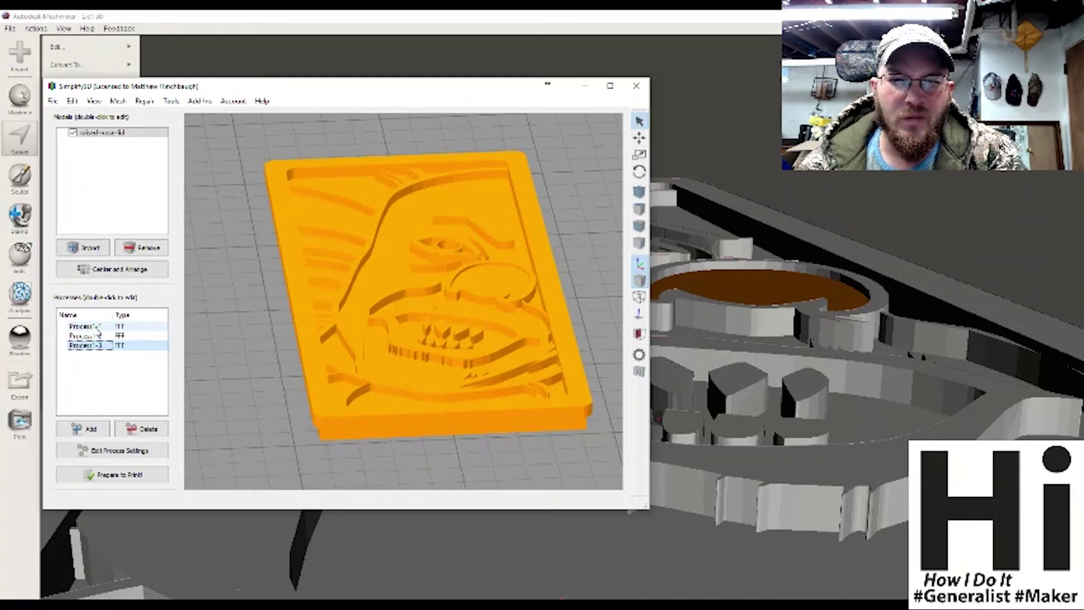
Prepare only Process1-1 for printing, examine the base toolpaths up close and from several angles, and leave the preview.
left_click(96, 327)
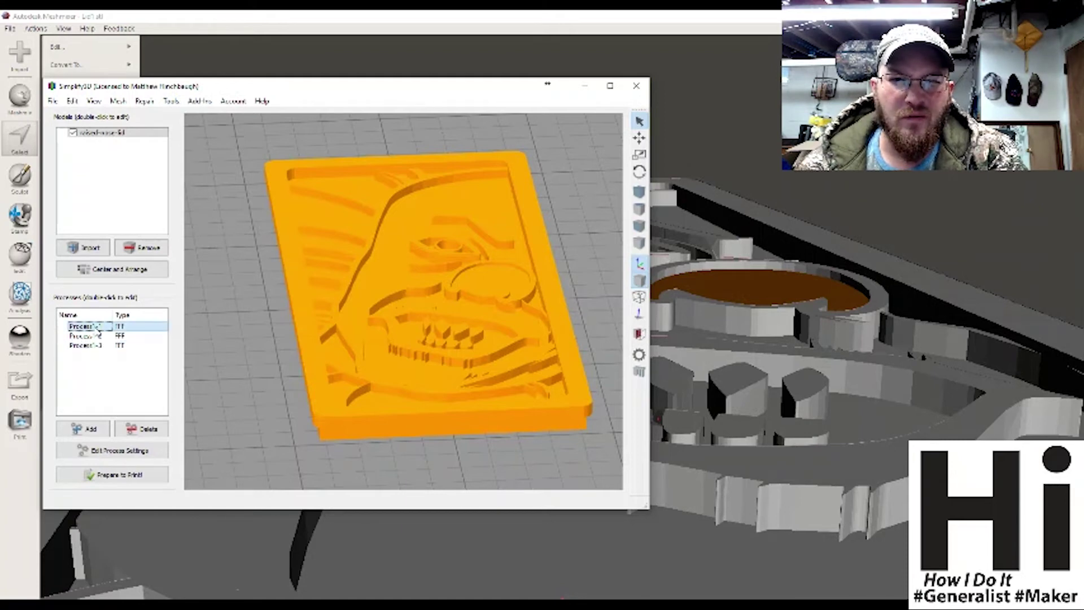
left_click(136, 476)
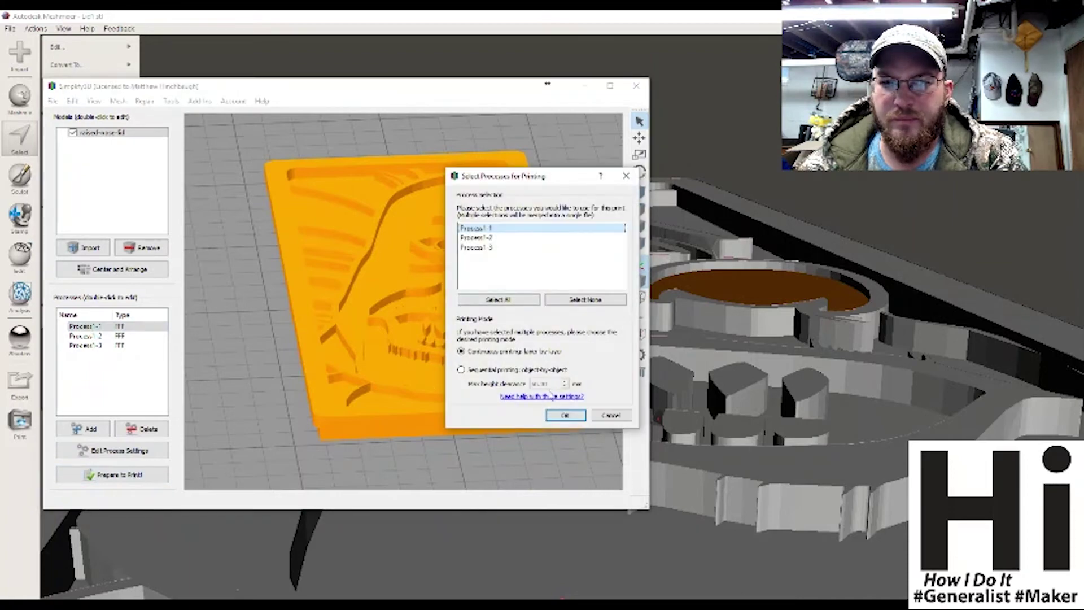
left_click(563, 415)
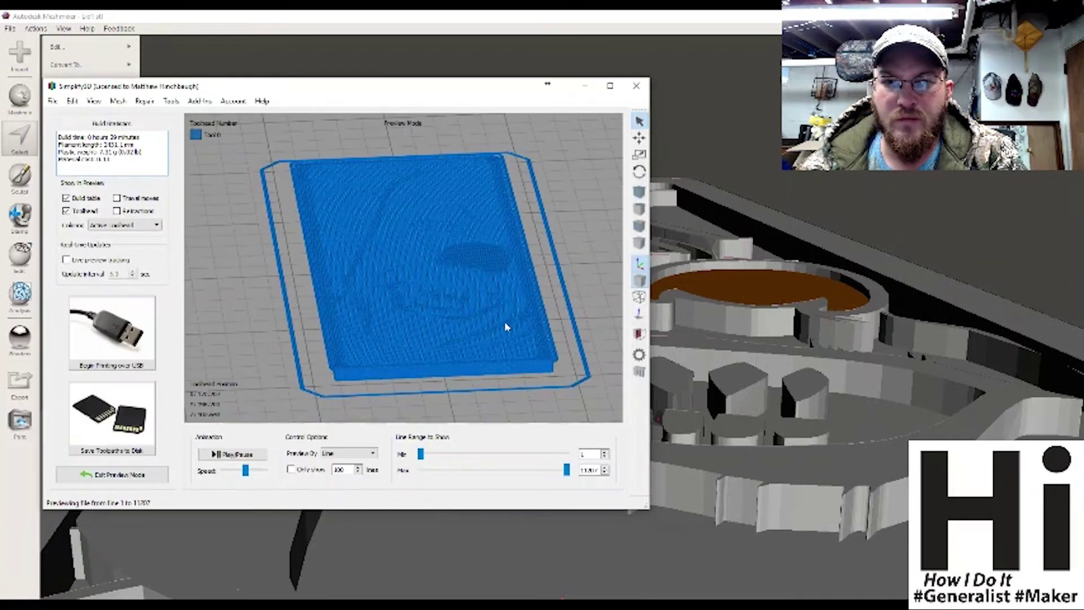
left_click_drag(472, 360, 433, 360)
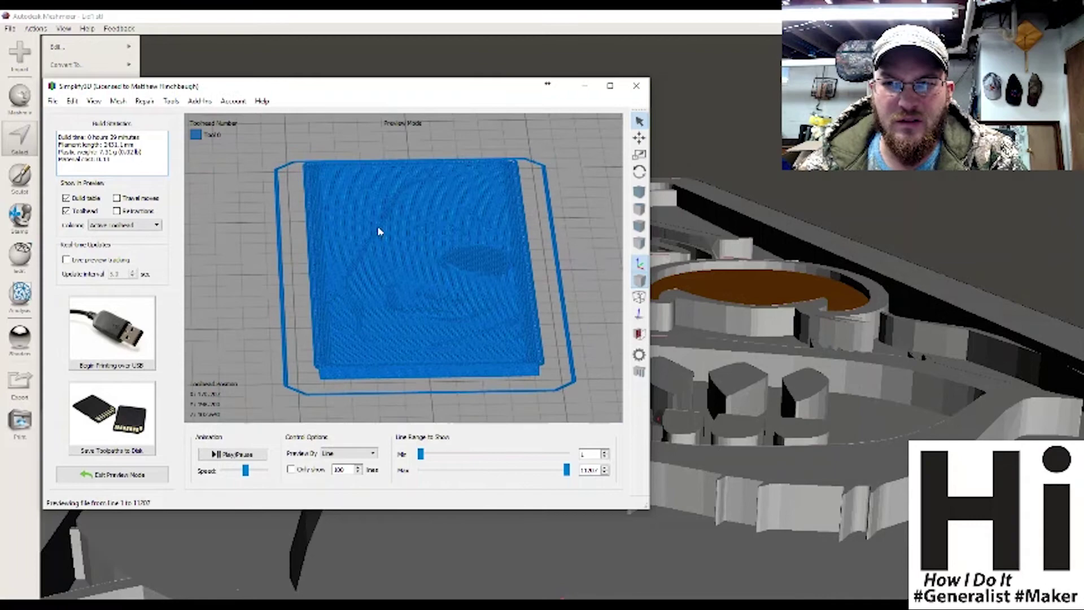
scroll(393, 276, "up", 5)
scroll(396, 276, "up", 3)
scroll(381, 258, "down", 4)
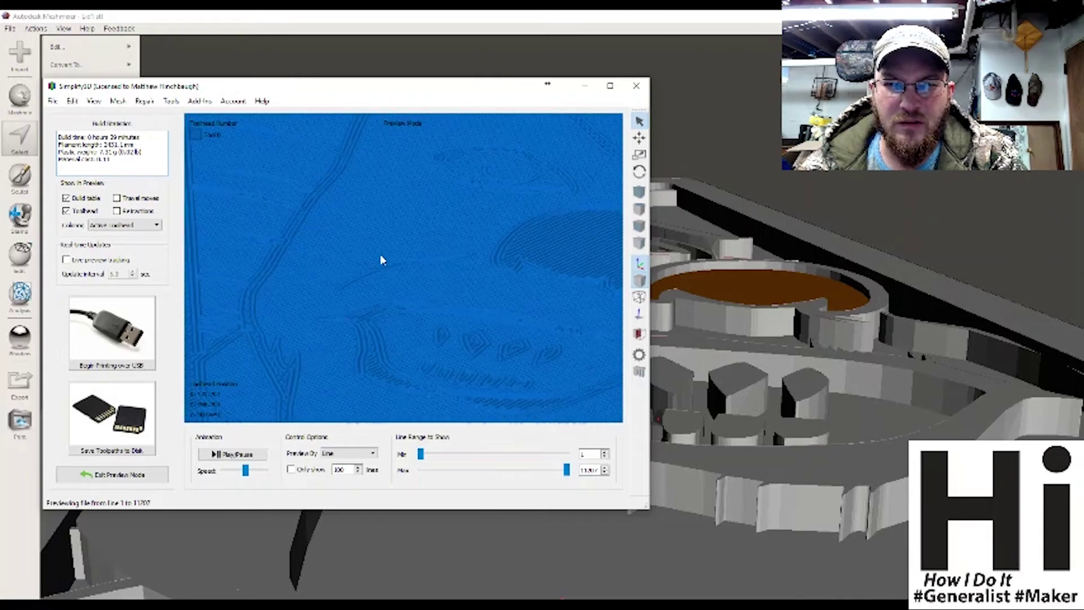
left_click_drag(459, 315, 446, 352)
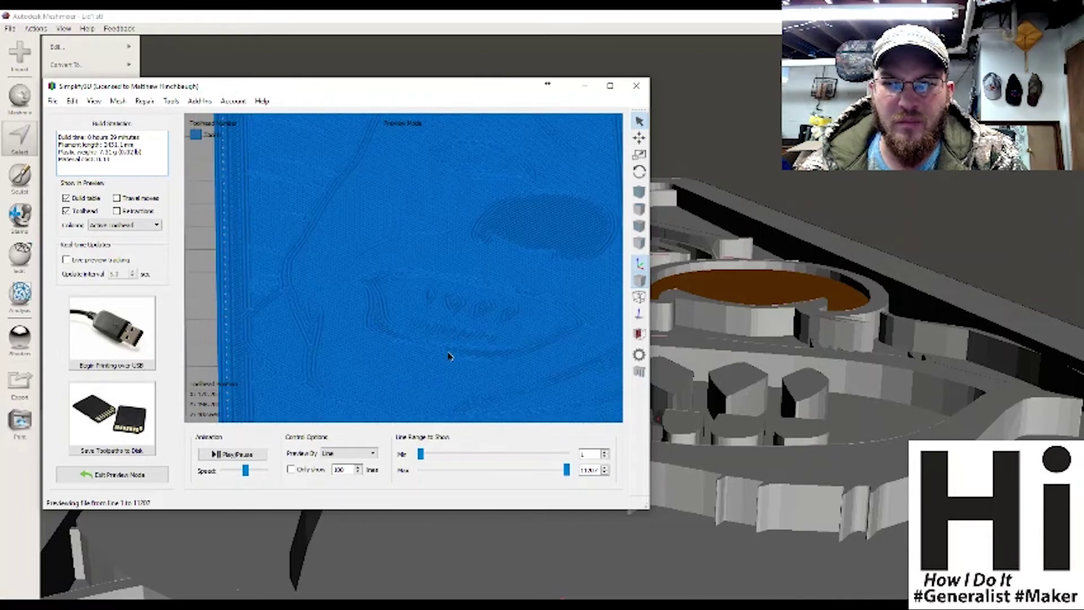
scroll(436, 293, "down", 4)
left_click_drag(442, 211, 430, 159)
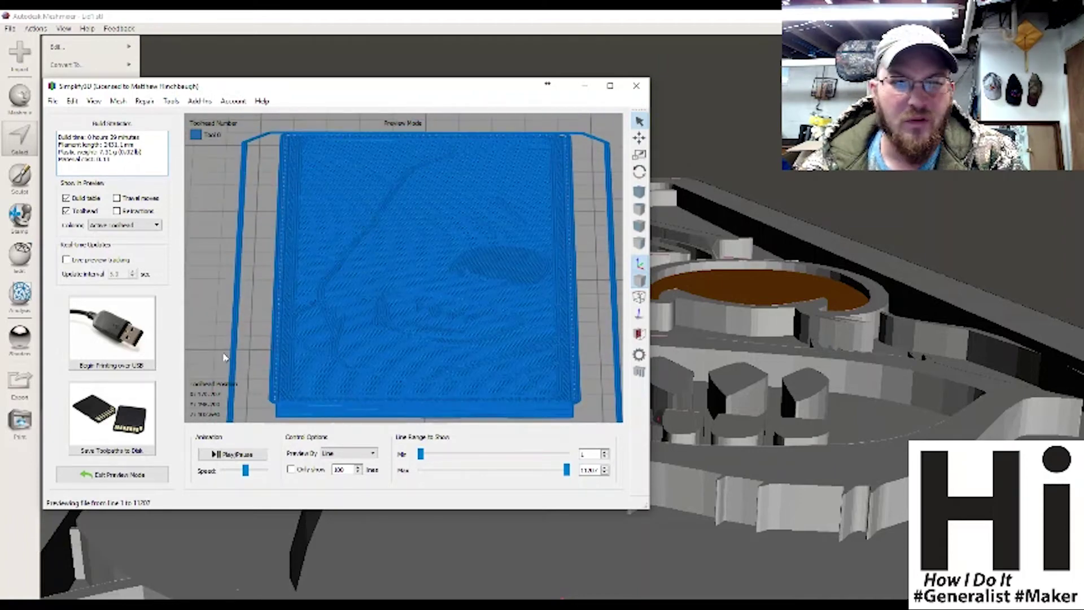
left_click(97, 476)
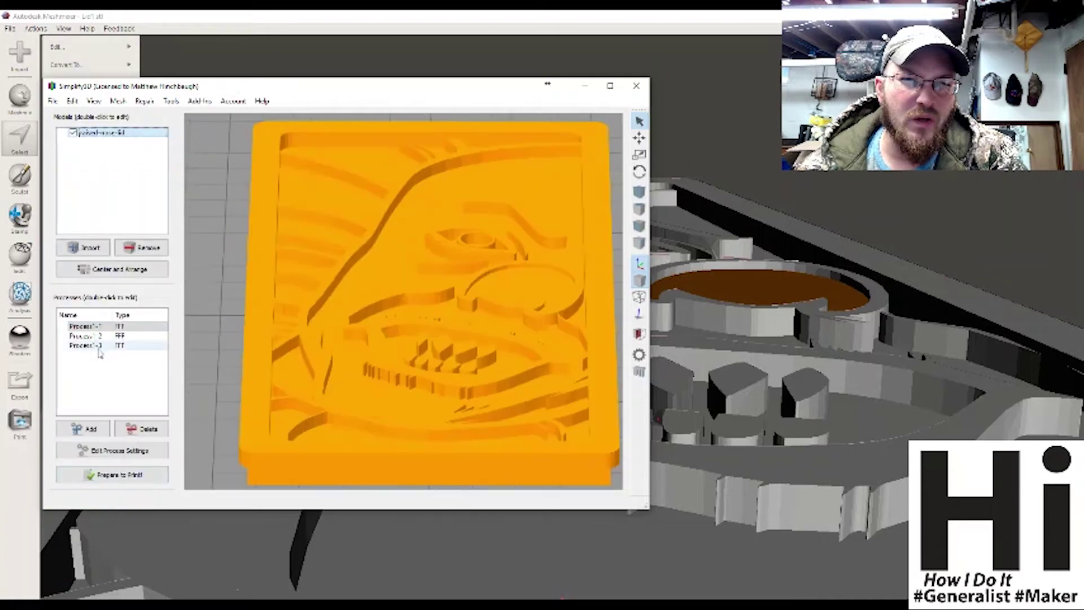
Preview the toolpaths of Process1-2 on its own, including the filled nose, and leave the preview.
left_click(101, 337)
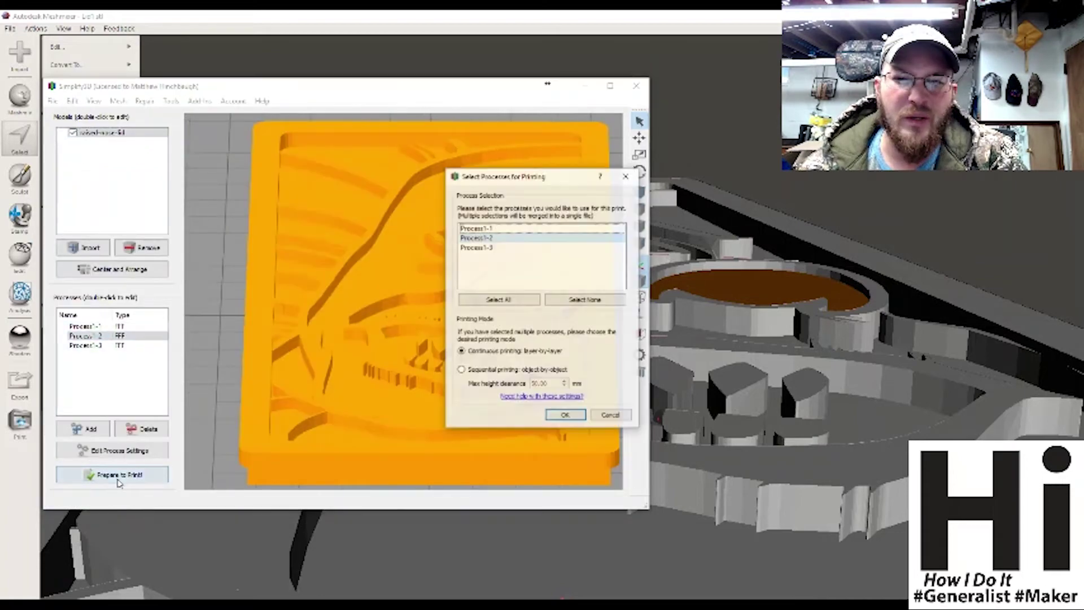
left_click(112, 475)
left_click(564, 416)
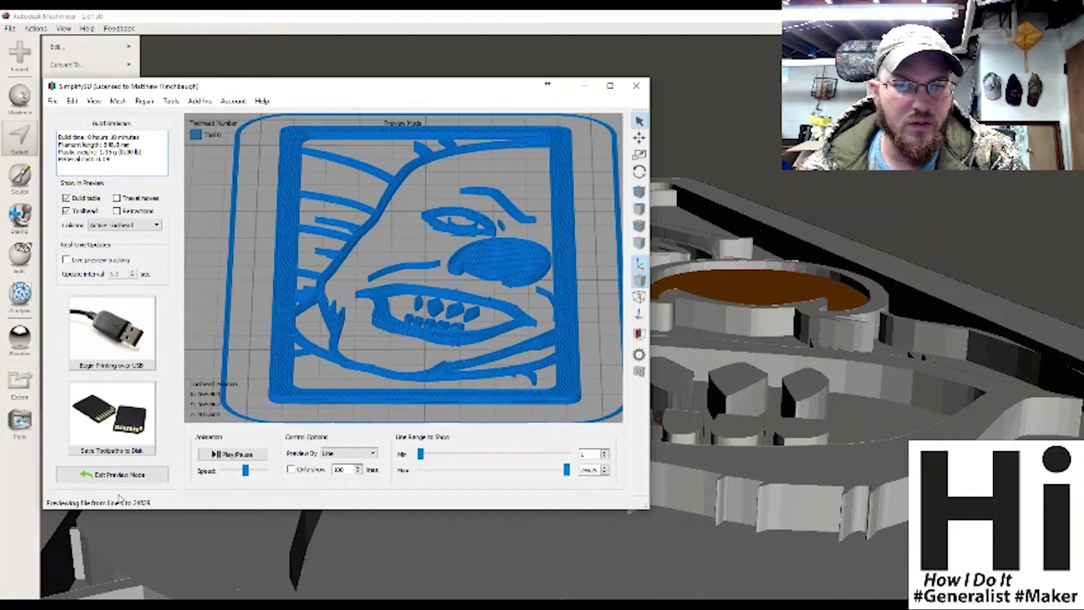
left_click(128, 476)
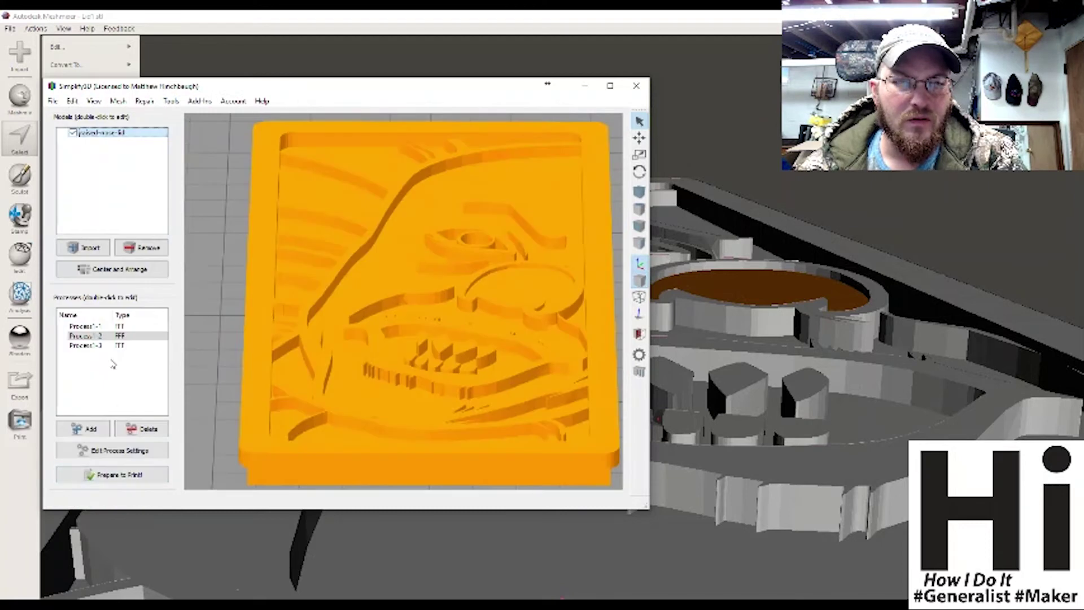
Preview the toolpaths of Process1-3 on its own and examine the upper outlines of the face.
left_click(90, 346)
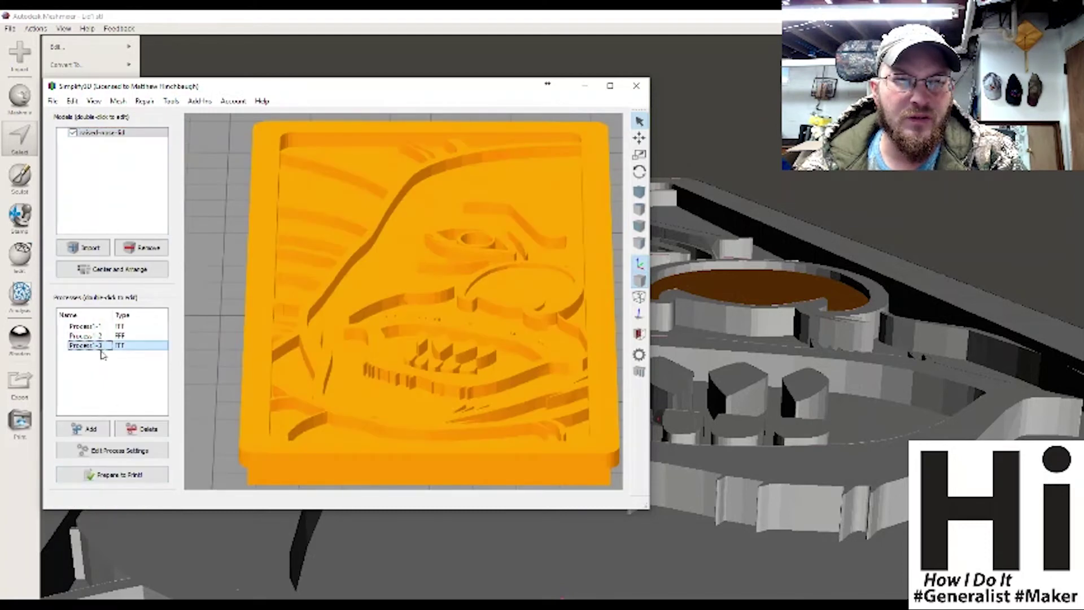
left_click(122, 477)
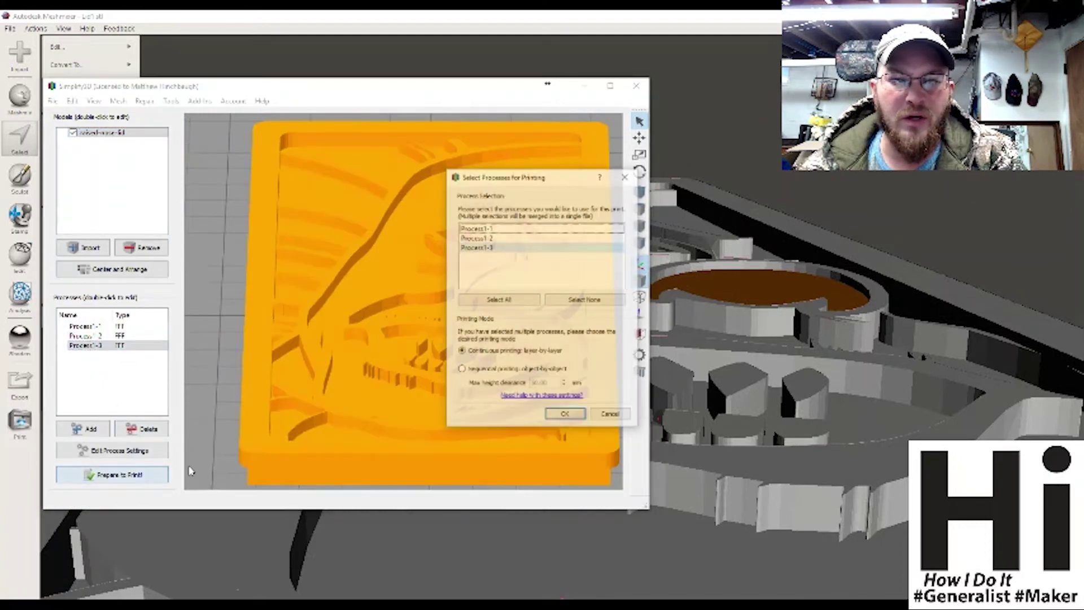
left_click(565, 414)
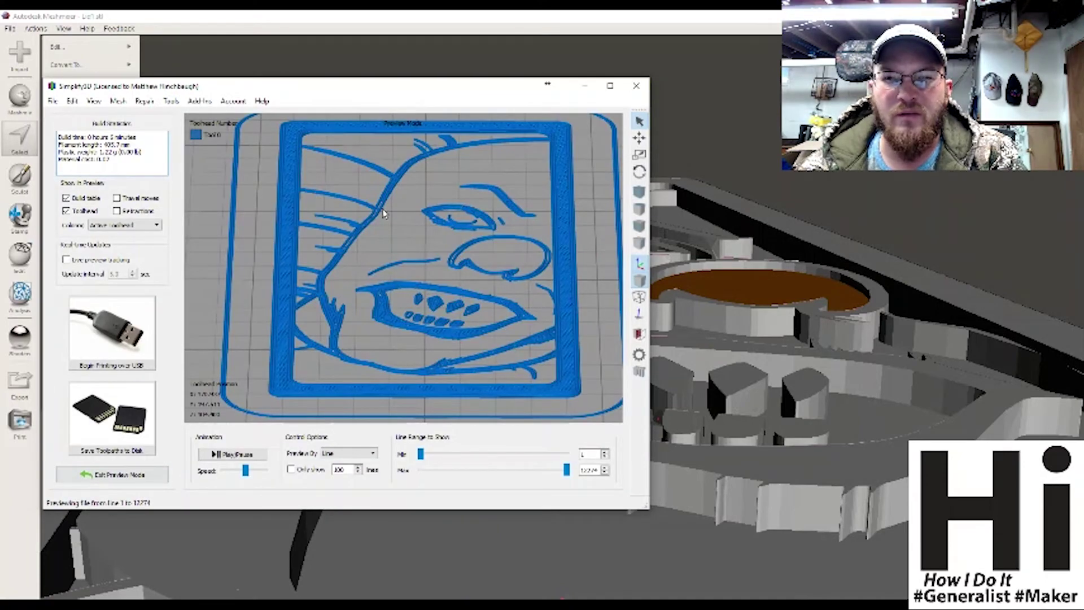
mouse_move(374, 337)
middle_mouse_down()
mouse_move(379, 307)
mouse_move(370, 355)
mouse_move(375, 347)
middle_mouse_up()
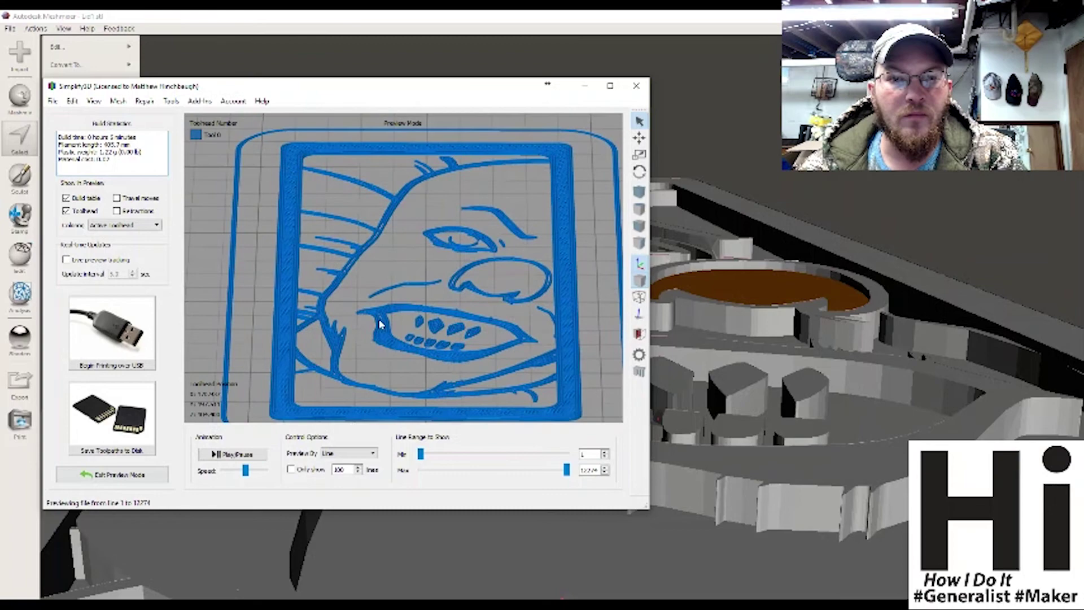